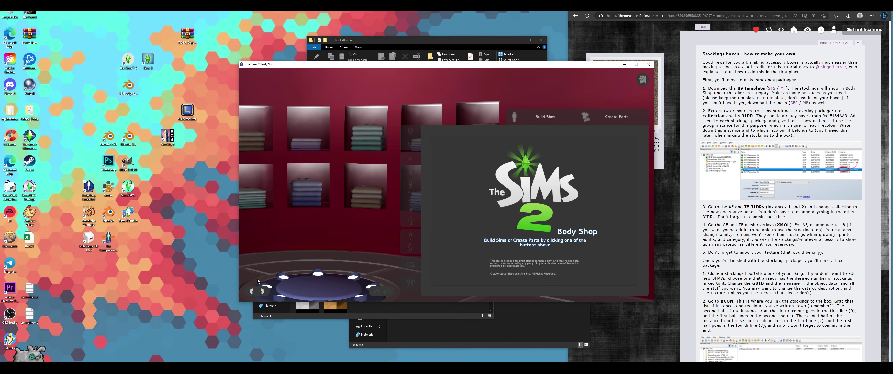
Step: Start a new facial hair, makeup and glasses project in Body Shop and show the category containing the hats
{"action": "left_click_drag", "start_coordinate": [533, 65], "coordinate": [370, 69]}
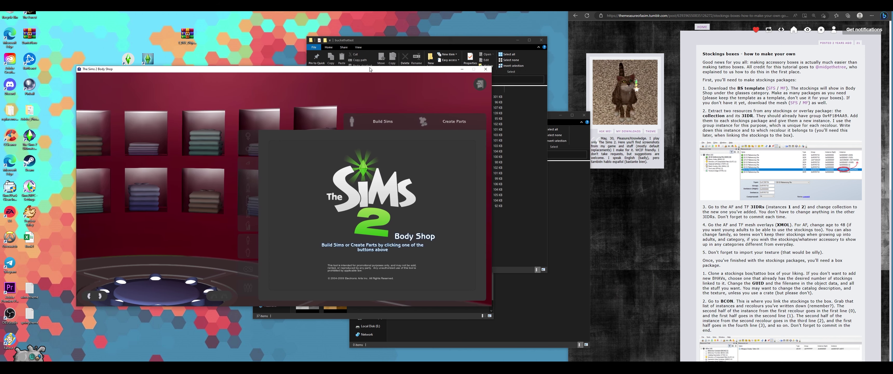
{"action": "left_click", "coordinate": [441, 122]}
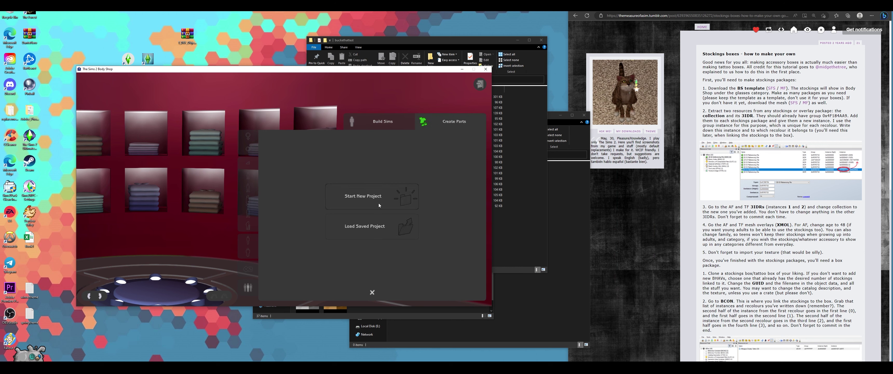
{"action": "left_click", "coordinate": [379, 194]}
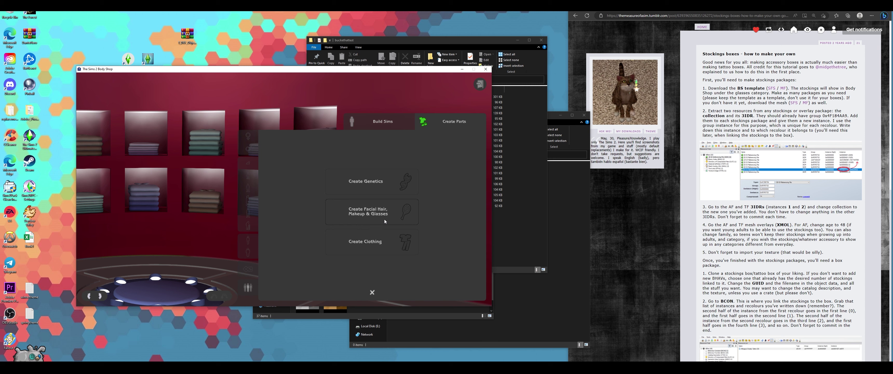
{"action": "left_click", "coordinate": [412, 220]}
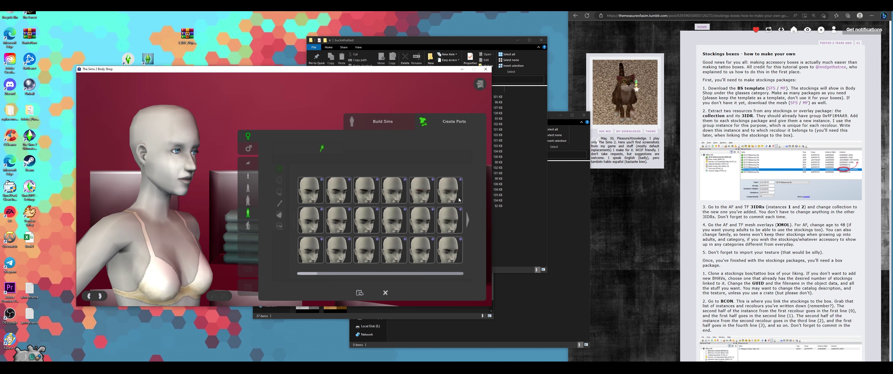
{"action": "left_click", "coordinate": [280, 225]}
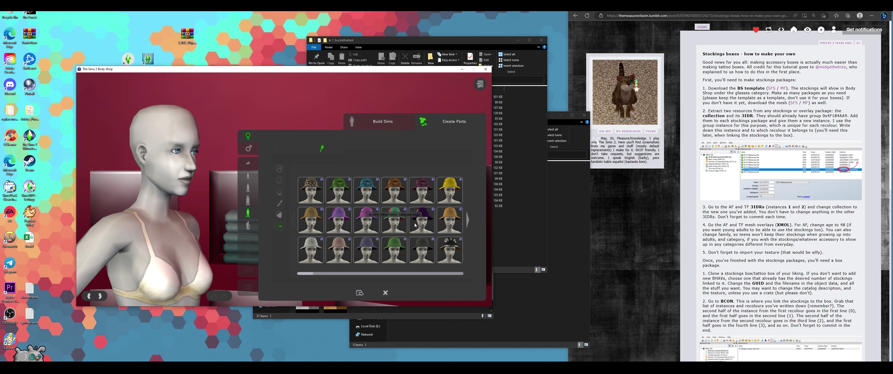
Step: Export the blue bucket hat as a project named bluehat and import it into the game
{"action": "left_click", "coordinate": [450, 242]}
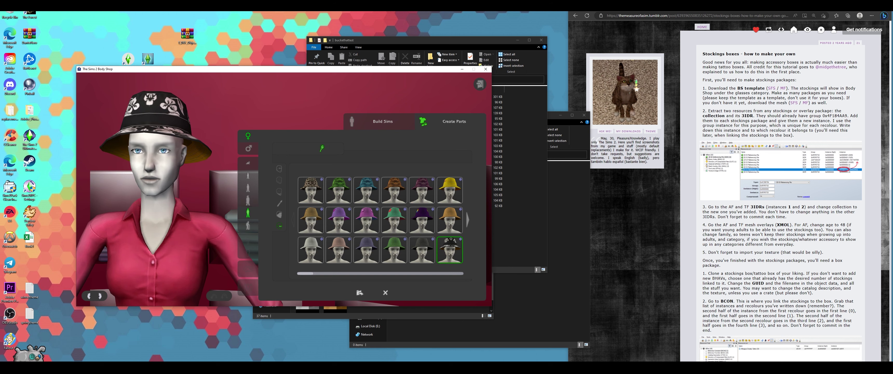
{"action": "left_click", "coordinate": [469, 221]}
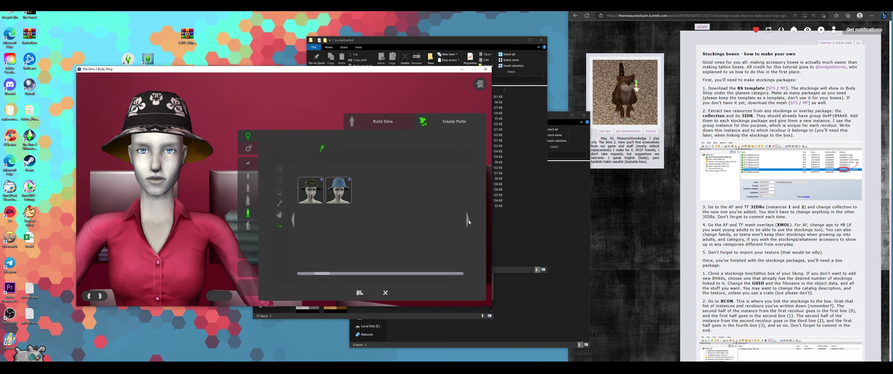
{"action": "left_click", "coordinate": [335, 201]}
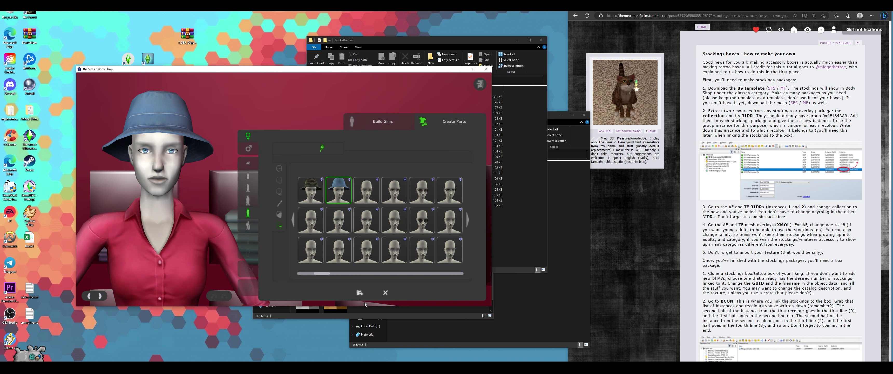
{"action": "left_click", "coordinate": [359, 294]}
{"action": "left_click", "coordinate": [357, 216]}
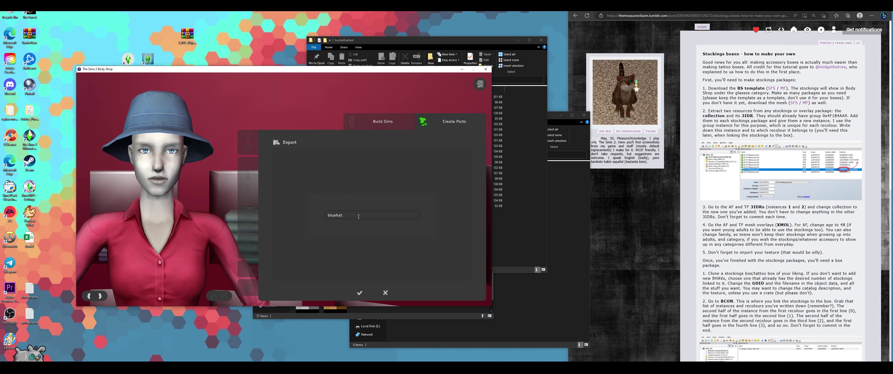
{"action": "left_click", "coordinate": [359, 292]}
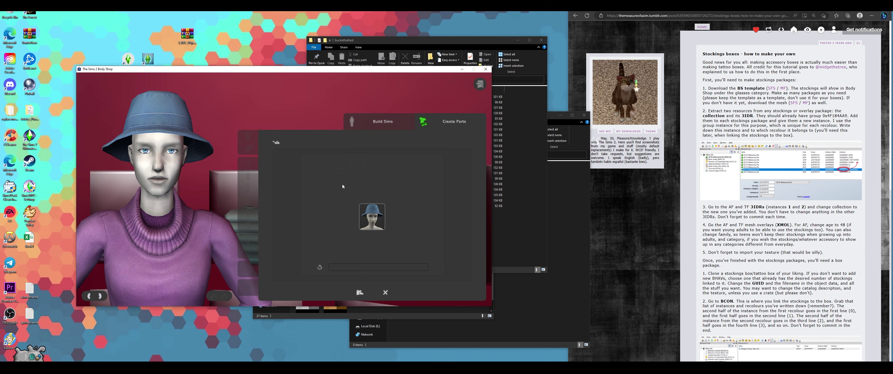
{"action": "left_click", "coordinate": [359, 293]}
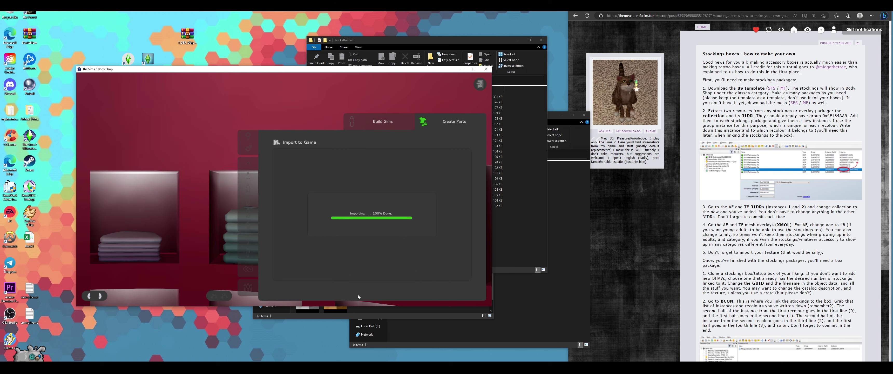
Step: Leave Body Shop and bring up the SavedSims folder containing the new bluehat package
{"action": "left_click", "coordinate": [284, 201]}
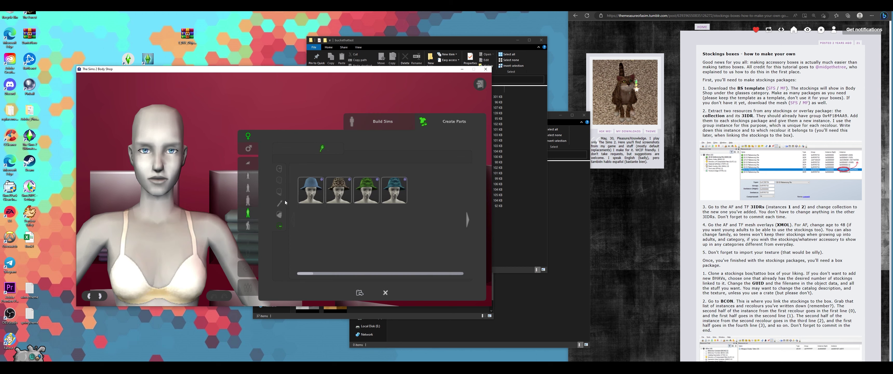
{"action": "left_click", "coordinate": [479, 85]}
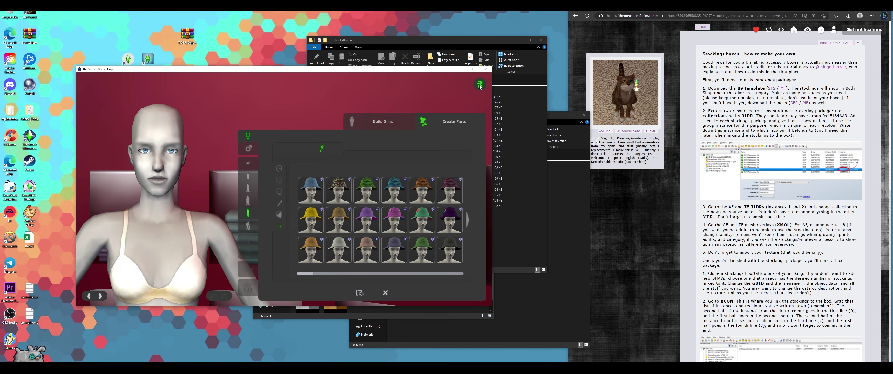
{"action": "left_click", "coordinate": [271, 188]}
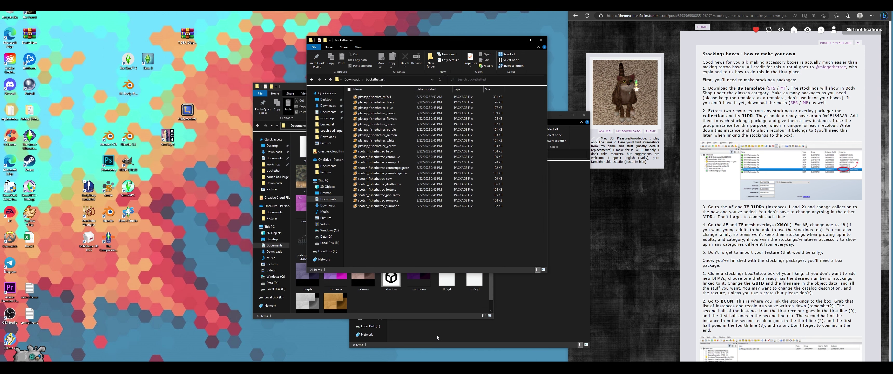
{"action": "left_click", "coordinate": [437, 336]}
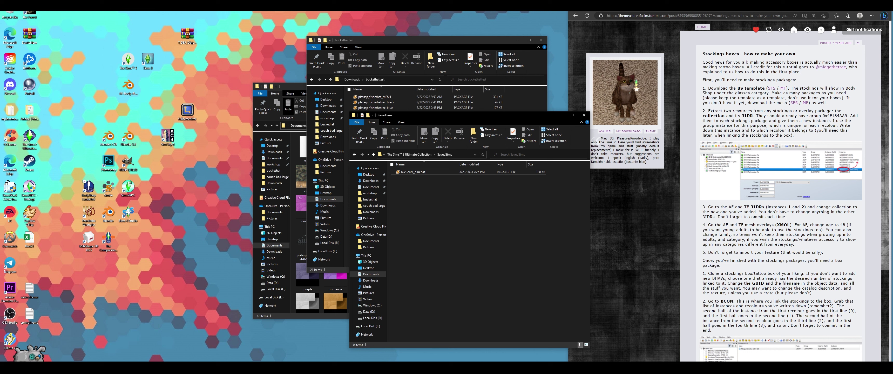
{"action": "left_click", "coordinate": [709, 111]}
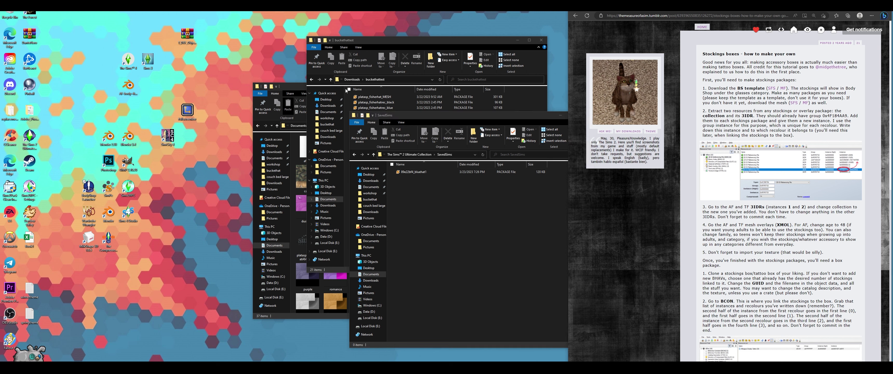
Step: Open the birdright tattoo package from its subfolder of the Sims 2 Downloads folder in SimPe
{"action": "left_click", "coordinate": [352, 79]}
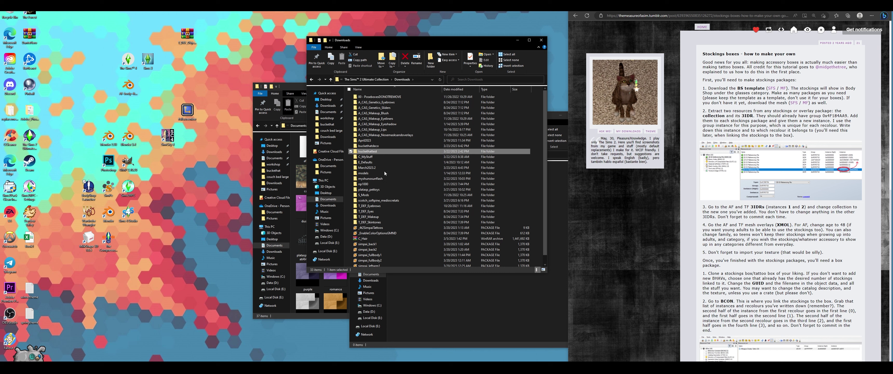
{"action": "left_click", "coordinate": [383, 178]}
{"action": "double_click", "coordinate": [383, 178]}
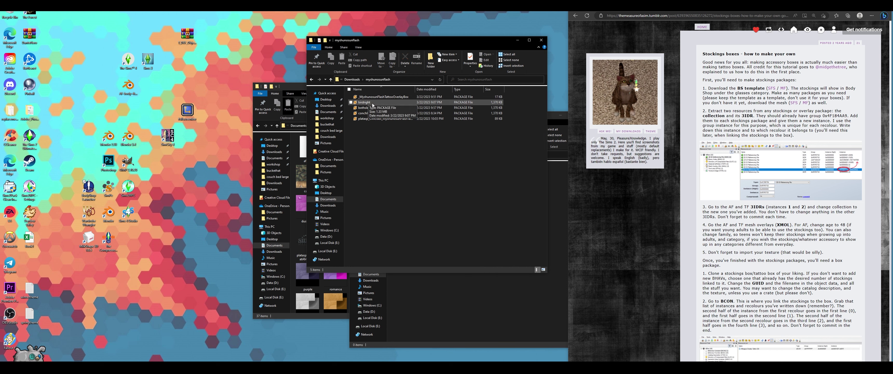
{"action": "double_click", "coordinate": [372, 103]}
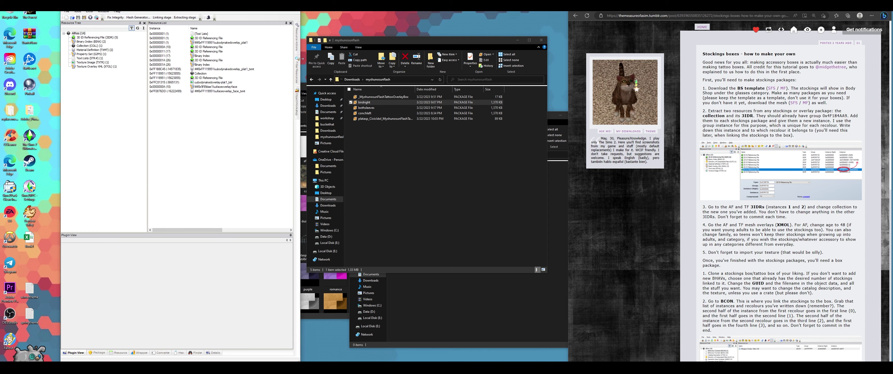
Step: Sort the resources by group and extract the Collection and its matching 3D ID Referencing File to the buckethat folder in Documents
{"action": "left_click", "coordinate": [343, 31]}
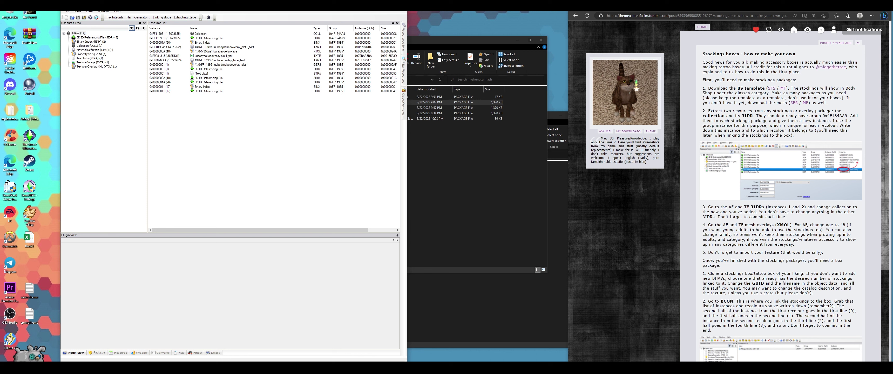
{"action": "left_click", "coordinate": [338, 34]}
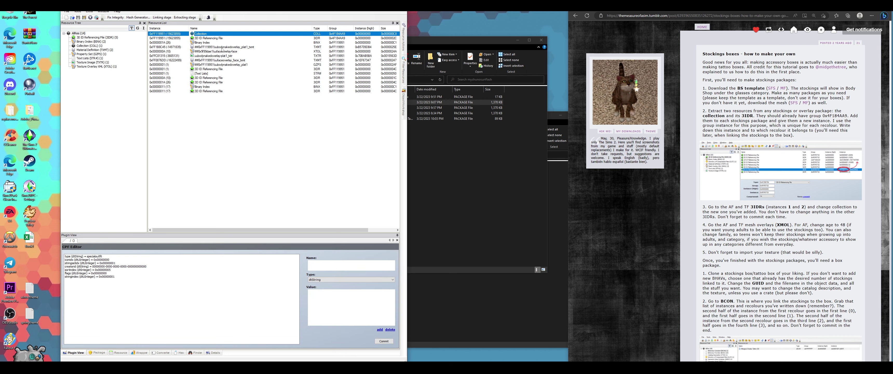
{"action": "left_click", "coordinate": [201, 39], "text": "shift"}
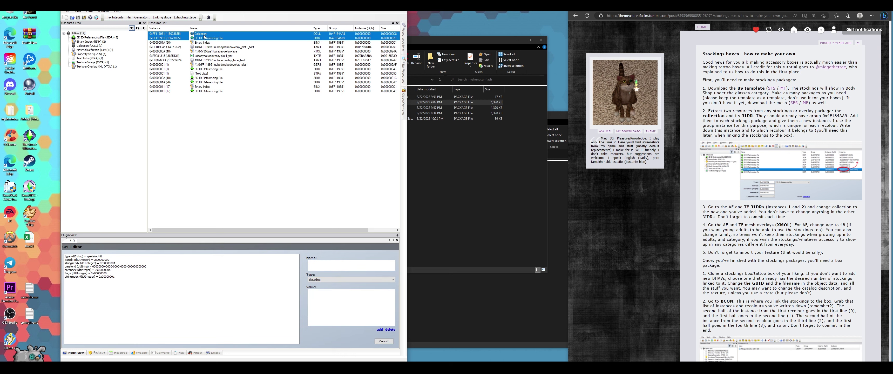
{"action": "left_click", "coordinate": [205, 37], "text": "ctrl"}
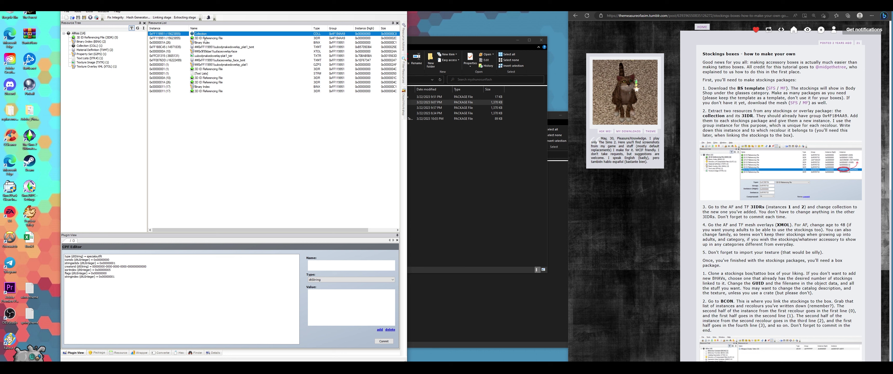
{"action": "left_click", "coordinate": [205, 38], "text": "ctrl"}
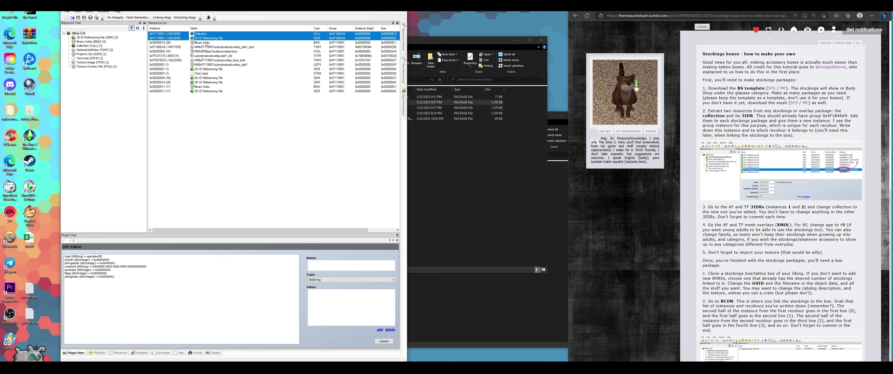
{"action": "right_click", "coordinate": [212, 38]}
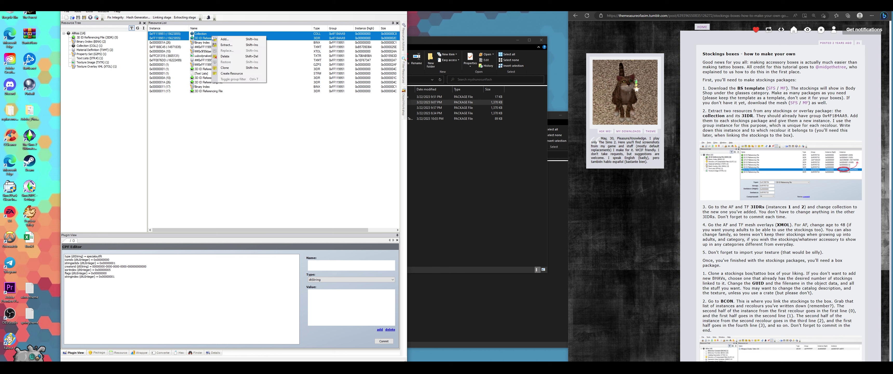
{"action": "left_click", "coordinate": [227, 44]}
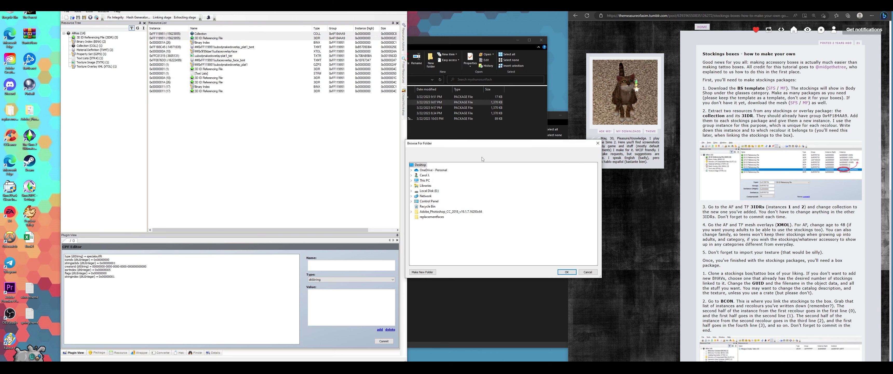
{"action": "left_click", "coordinate": [412, 186]}
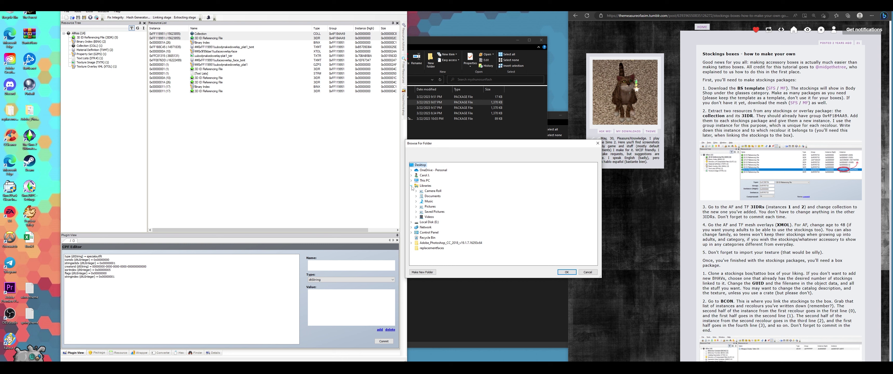
{"action": "left_click", "coordinate": [416, 196]}
{"action": "left_click", "coordinate": [429, 206]}
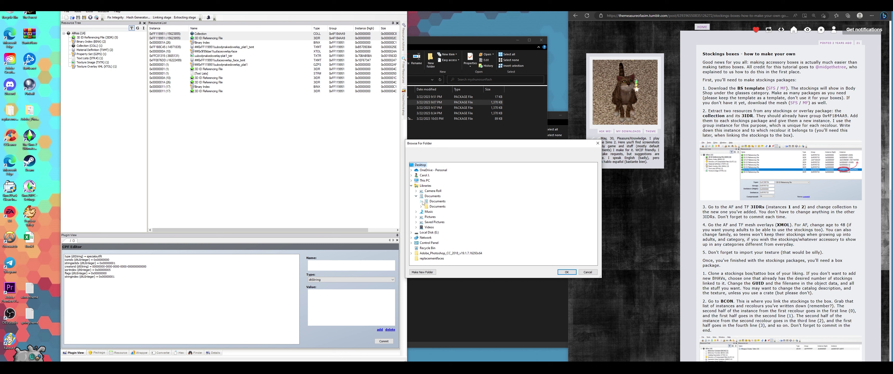
{"action": "left_click", "coordinate": [566, 272]}
Step: Open the bluehat1 recolour package from the SavedSims folder in SimPe
{"action": "left_click", "coordinate": [492, 189]}
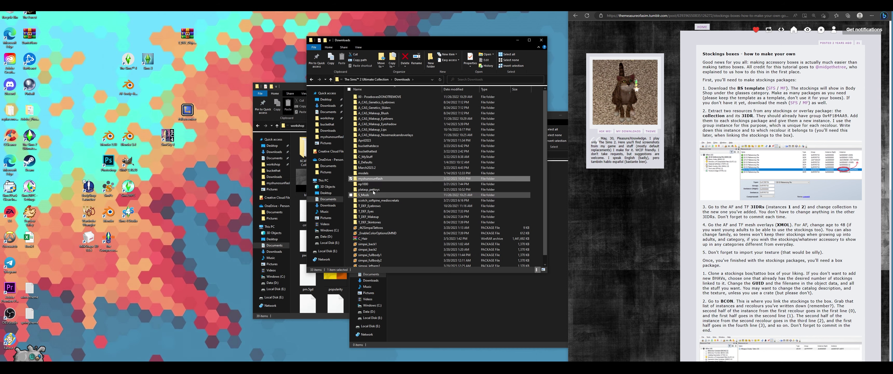
{"action": "scroll", "coordinate": [447, 178], "scroll_direction": "down", "scroll_amount": 1}
{"action": "left_click", "coordinate": [432, 159]}
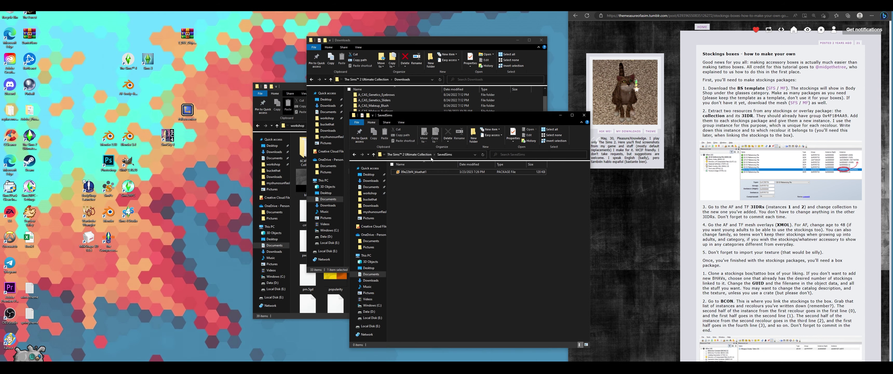
{"action": "double_click", "coordinate": [432, 172]}
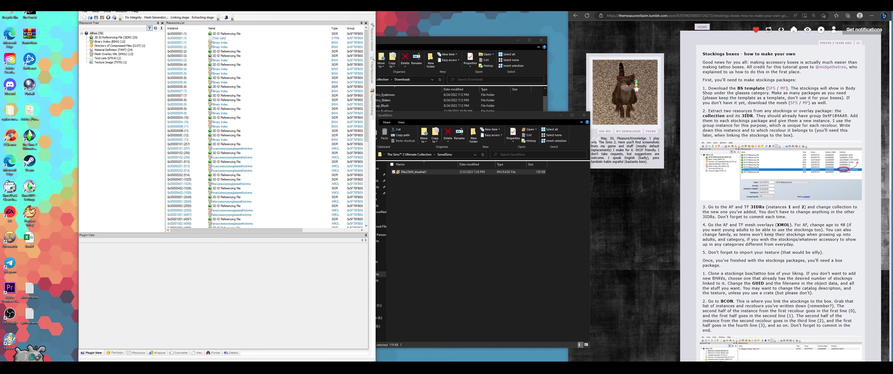
Step: Add the extracted Collection resource from the buckethat folder to the bluehat1 package
{"action": "right_click", "coordinate": [167, 184]}
{"action": "left_click", "coordinate": [179, 186]}
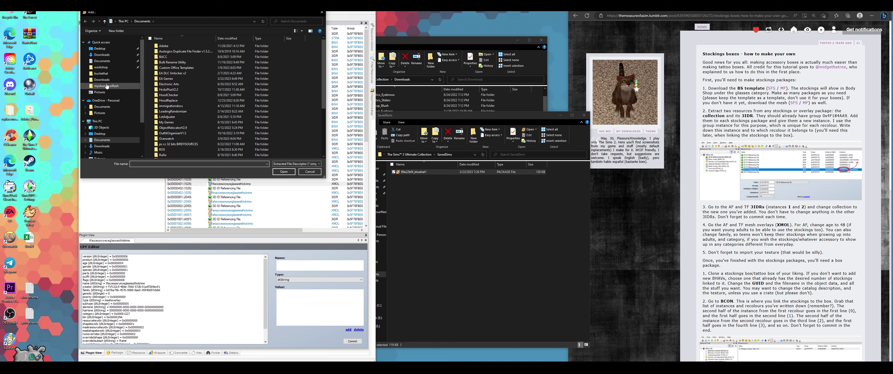
{"action": "left_click", "coordinate": [107, 74]}
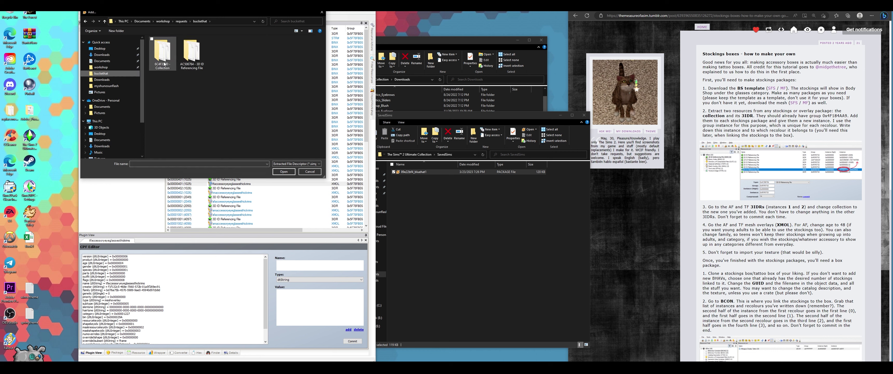
{"action": "double_click", "coordinate": [164, 64]}
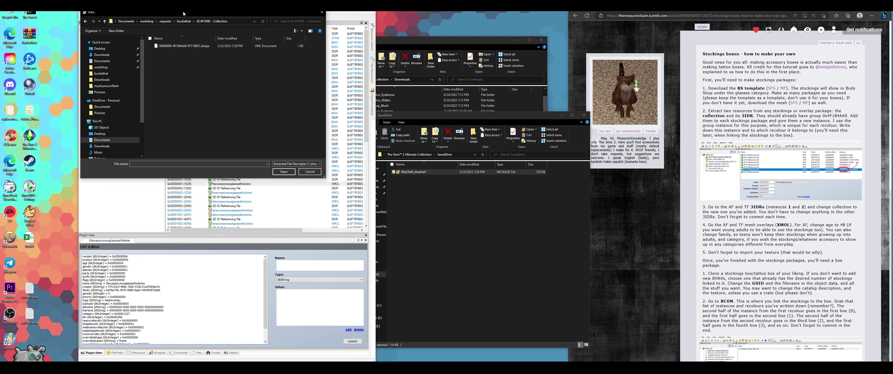
{"action": "left_click", "coordinate": [183, 48]}
{"action": "left_click", "coordinate": [283, 172]}
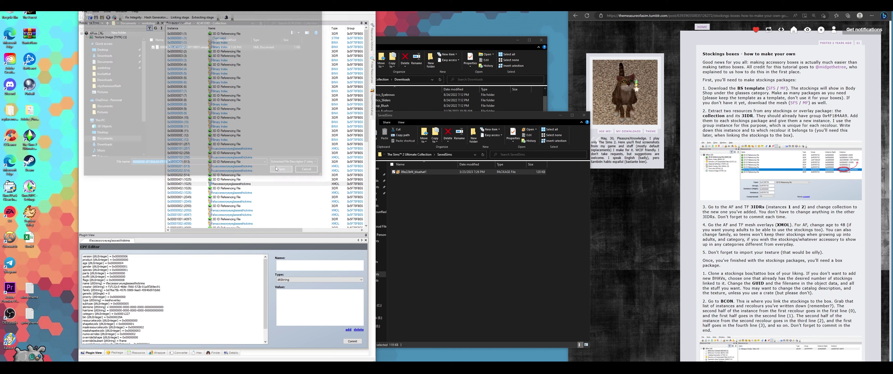
Step: Add the extracted 3D ID Referencing File from the buckethat folder to the bluehat1 package
{"action": "right_click", "coordinate": [186, 188]}
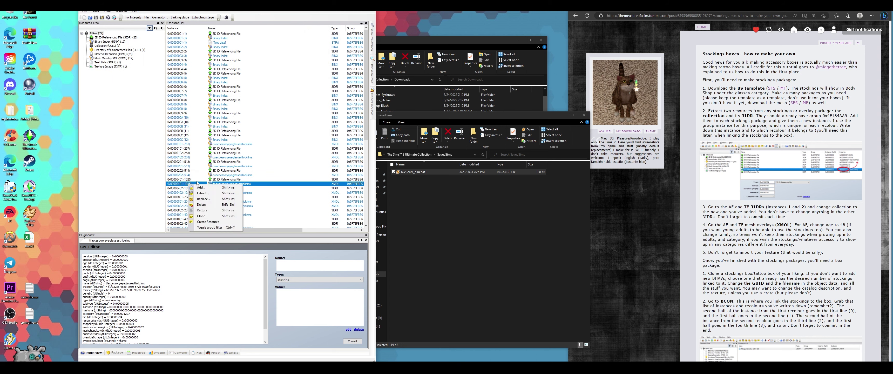
{"action": "left_click", "coordinate": [198, 186]}
{"action": "left_click", "coordinate": [184, 21]}
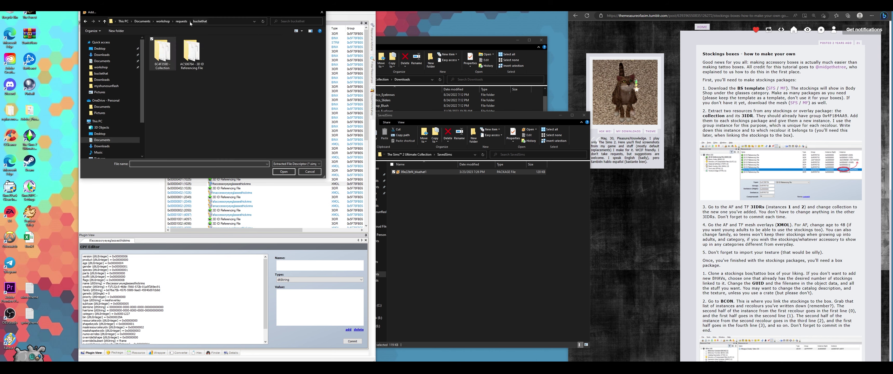
{"action": "double_click", "coordinate": [193, 52]}
{"action": "left_click", "coordinate": [184, 45]}
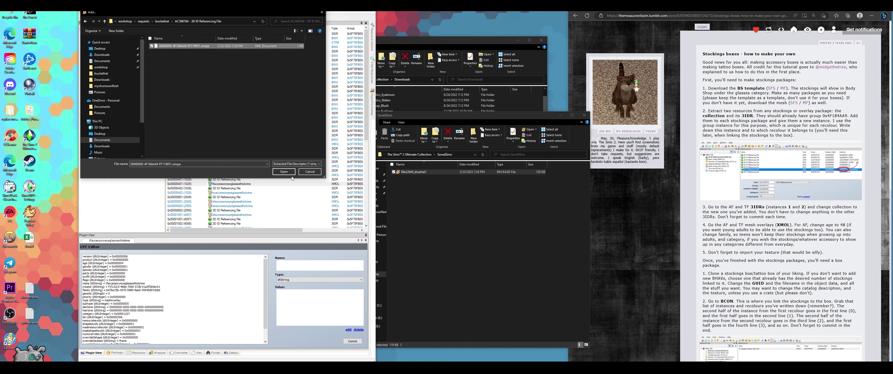
{"action": "left_click", "coordinate": [289, 171]}
Step: Copy the recolour's group number from the file name of a Material Definition (TXMT) resource
{"action": "scroll", "coordinate": [303, 207], "scroll_direction": "down", "scroll_amount": 9}
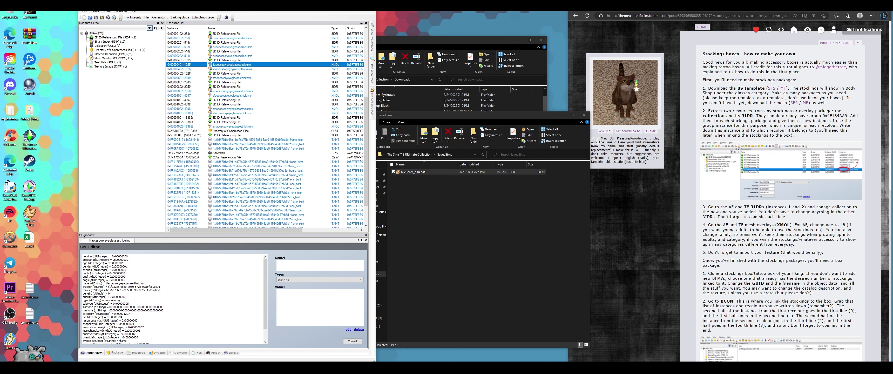
{"action": "left_click", "coordinate": [222, 154]}
{"action": "left_click", "coordinate": [252, 140]}
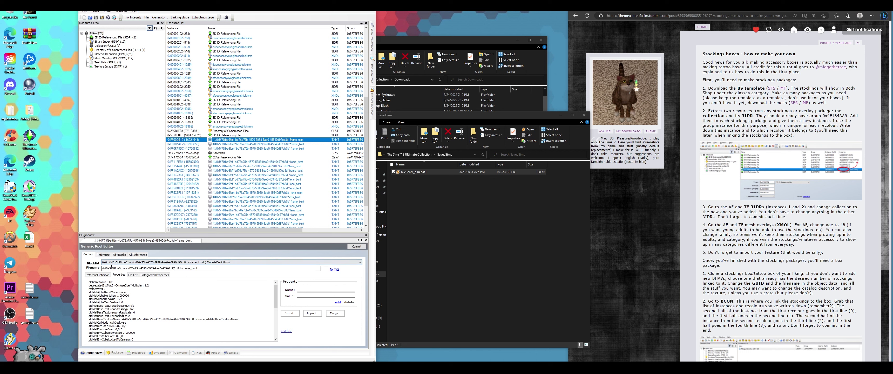
{"action": "left_click", "coordinate": [107, 269]}
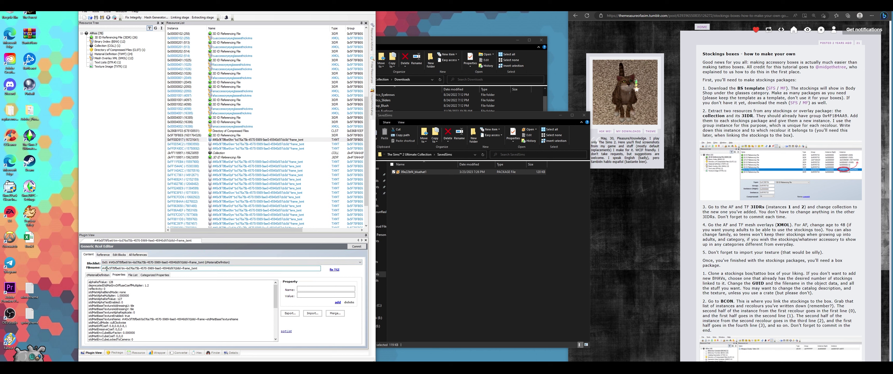
{"action": "left_click_drag", "start_coordinate": [110, 269], "coordinate": [121, 270]}
{"action": "right_click", "coordinate": [117, 266]}
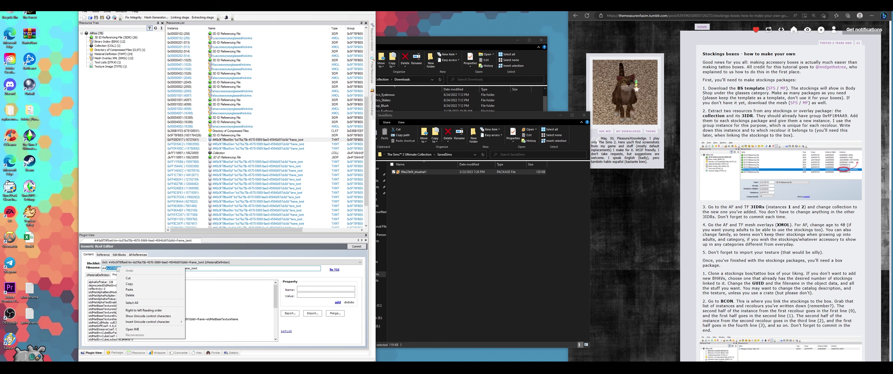
{"action": "left_click", "coordinate": [134, 286]}
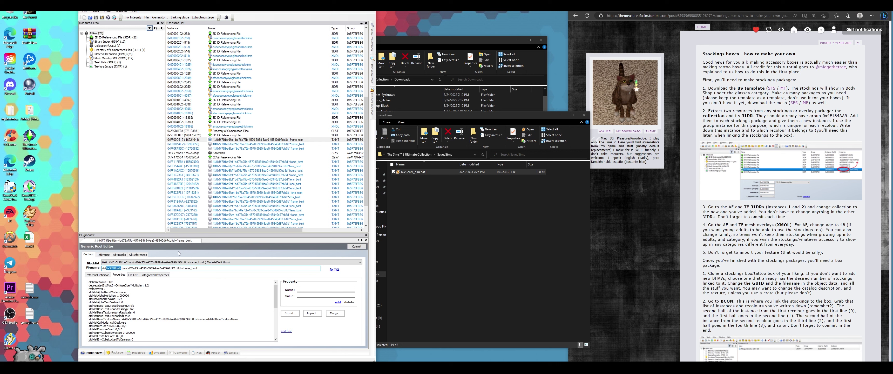
Step: Set the instance of the added Collection and its 3D ID Referencing File to the copied group number, 0x5F78F8E6
{"action": "left_click", "coordinate": [225, 153]}
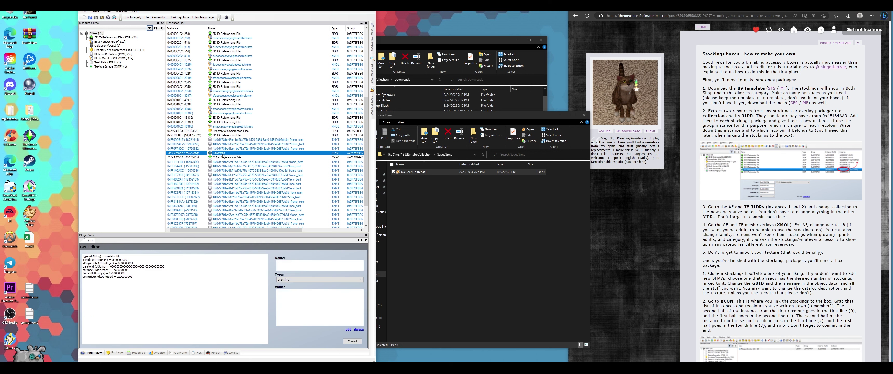
{"action": "left_click", "coordinate": [137, 353]}
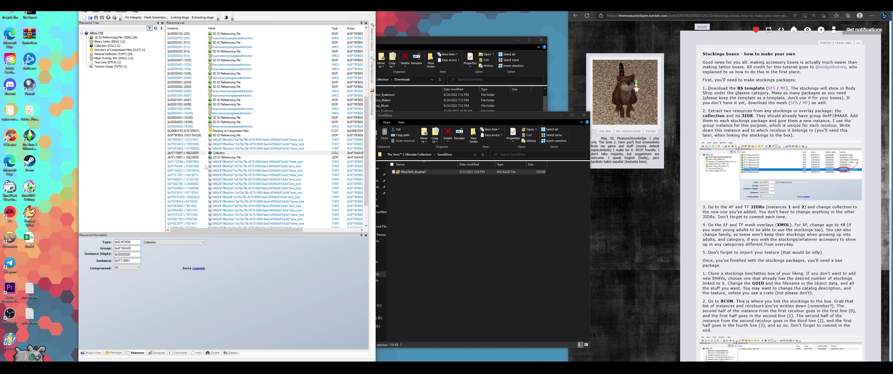
{"action": "left_click", "coordinate": [226, 160], "text": "ctrl"}
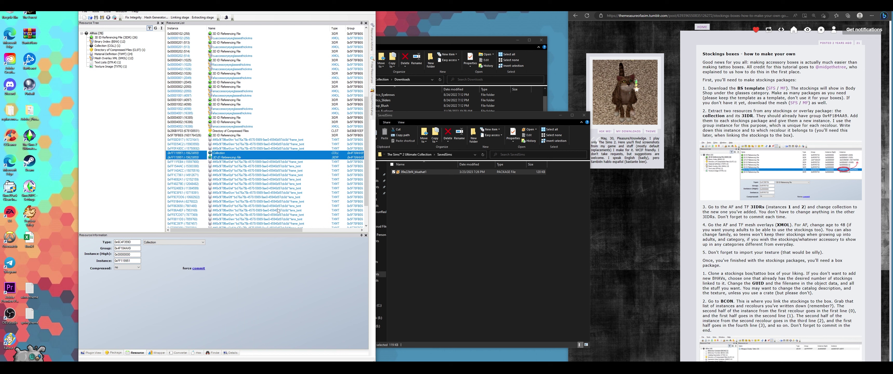
{"action": "double_click", "coordinate": [132, 261]}
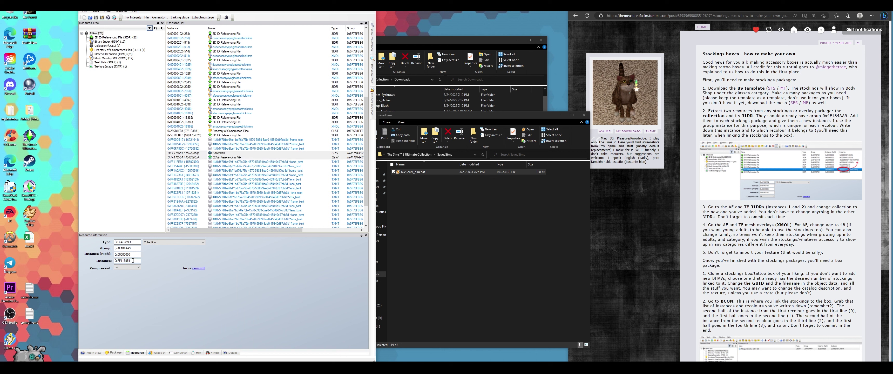
{"action": "key", "text": "ctrl+v"}
{"action": "key", "text": "Return"}
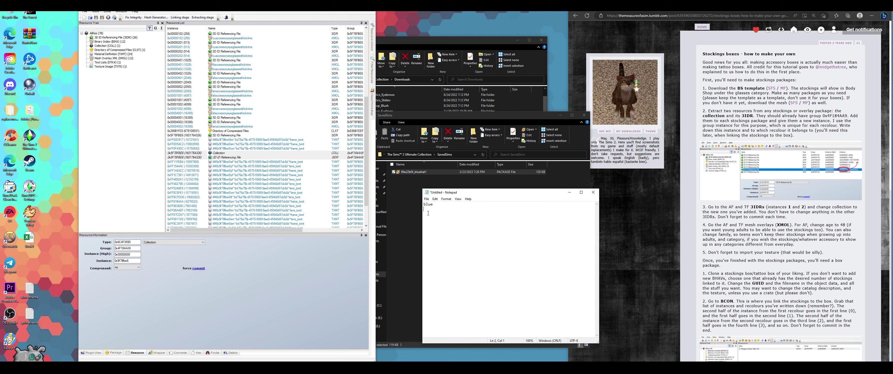
Step: Record the instance 0x5F78F8E6 under the heading "blue" in the Notepad note
{"action": "key", "text": "Return"}
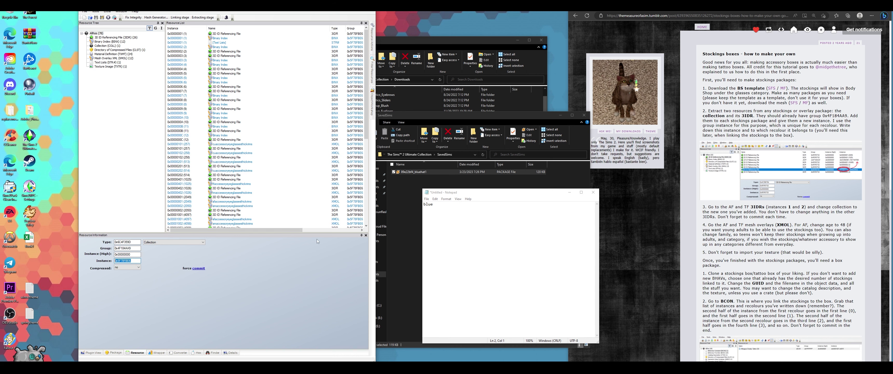
{"action": "left_click", "coordinate": [433, 215]}
{"action": "key", "text": "ctrl+v"}
Step: Set the adult female mesh overlay's age to 0x00000058, covering young adults, adults and elders, and commit the change
{"action": "left_click", "coordinate": [129, 173]}
{"action": "left_click", "coordinate": [124, 59]}
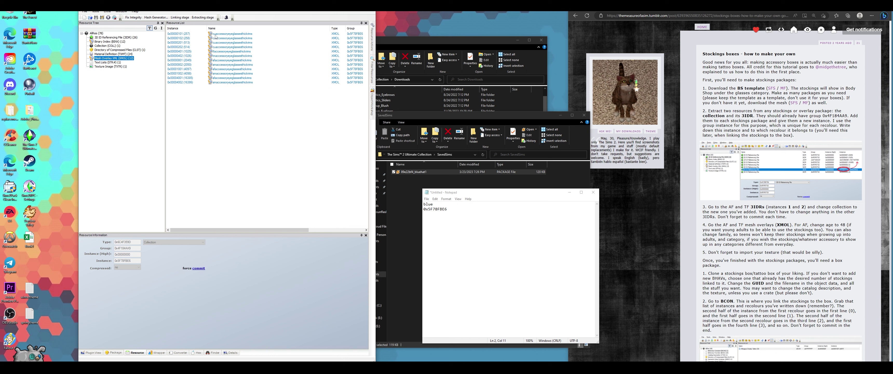
{"action": "left_click", "coordinate": [92, 353]}
{"action": "left_click", "coordinate": [222, 28]}
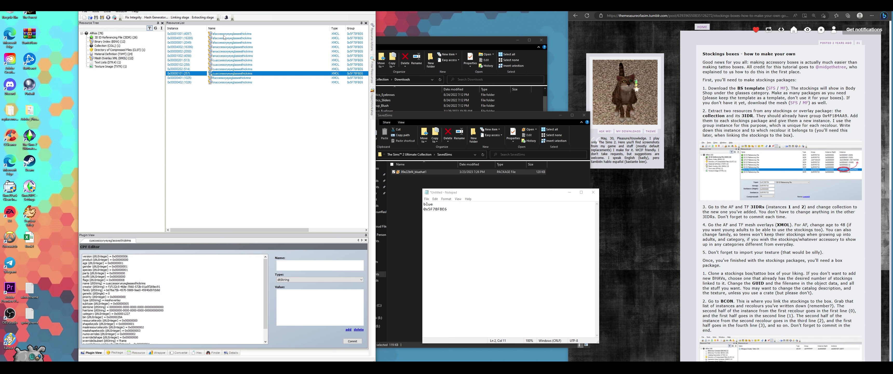
{"action": "left_click", "coordinate": [223, 38]}
{"action": "left_click", "coordinate": [229, 43]}
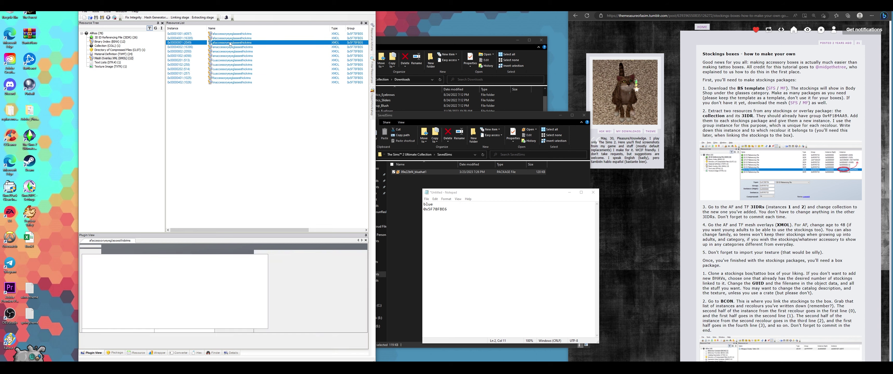
{"action": "left_click", "coordinate": [119, 263]}
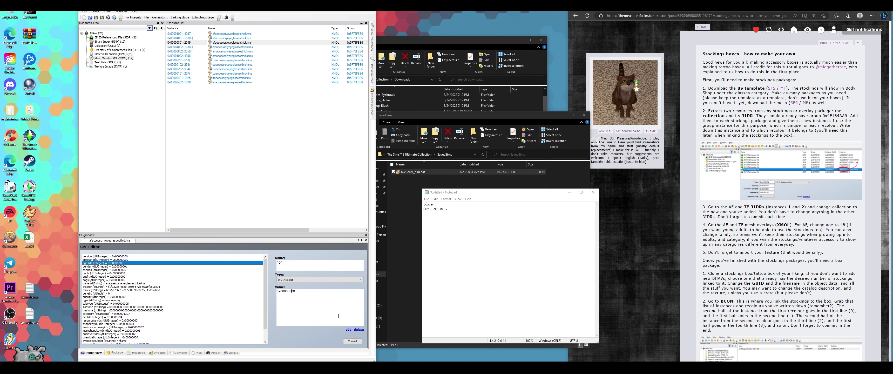
{"action": "type", "text": "5"}
{"action": "left_click", "coordinate": [353, 341]}
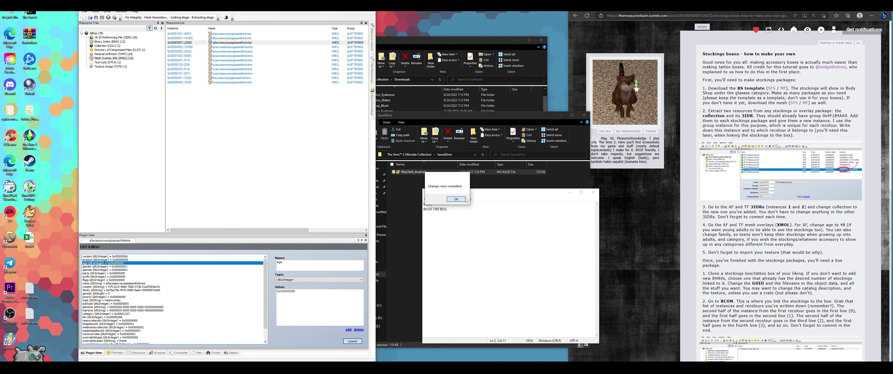
{"action": "left_click", "coordinate": [456, 200]}
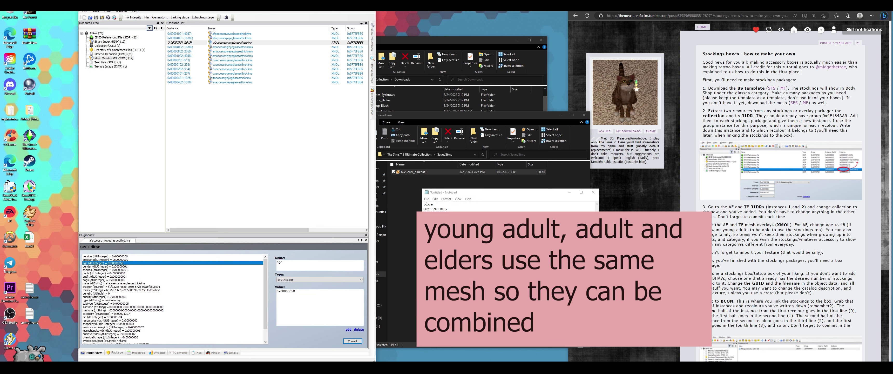
Step: Delete the separate young adult and elder female mesh overlays
{"action": "left_click", "coordinate": [217, 38]}
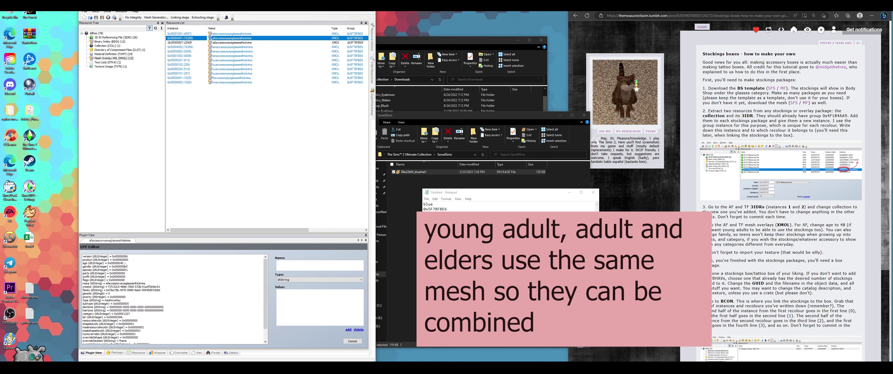
{"action": "left_click", "coordinate": [219, 34]}
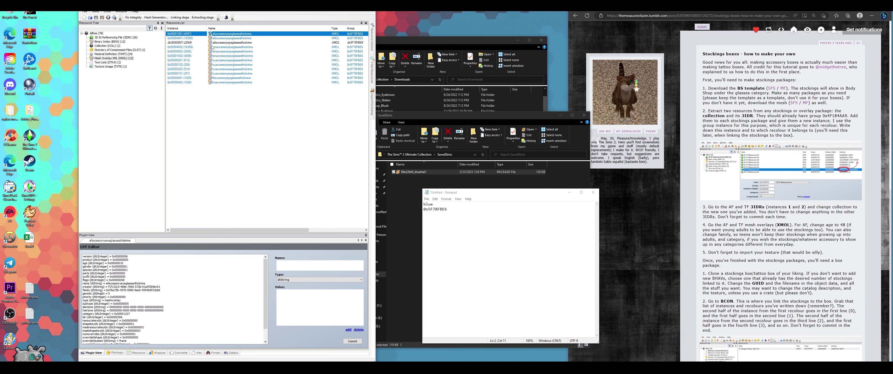
{"action": "left_click", "coordinate": [222, 38], "text": "shift"}
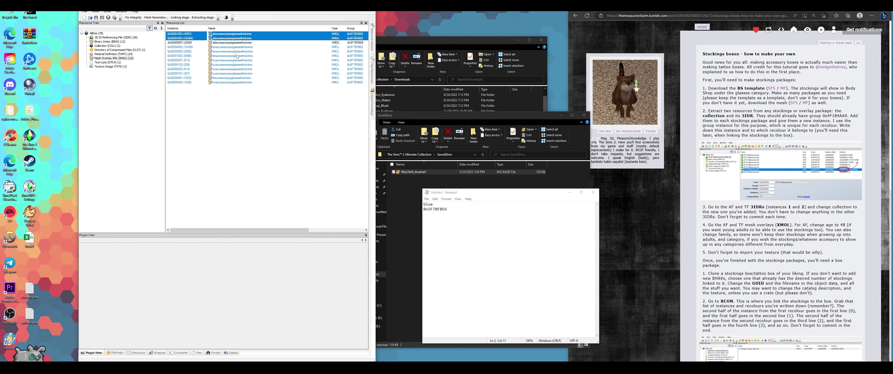
Step: Extend the adult male mesh overlay's age to young adults, adults and elders, commit it, and delete the young adult and elder male overlays
{"action": "left_click", "coordinate": [216, 48]}
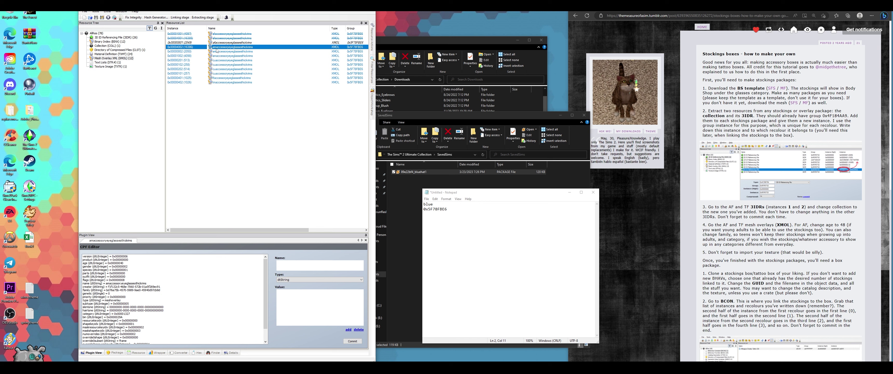
{"action": "left_click", "coordinate": [223, 51]}
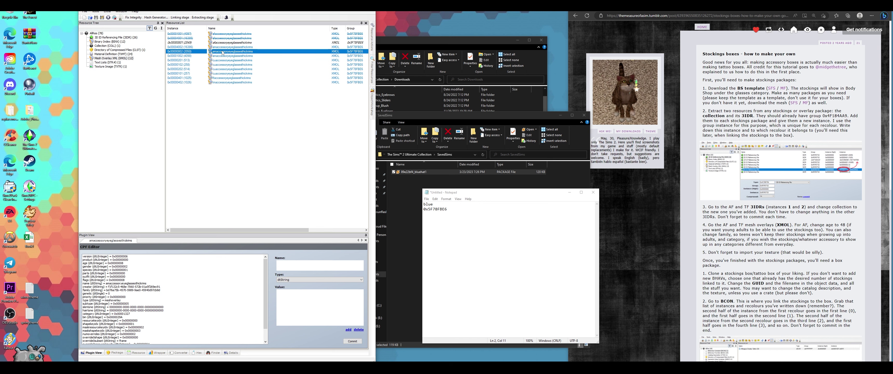
{"action": "left_click", "coordinate": [134, 263]}
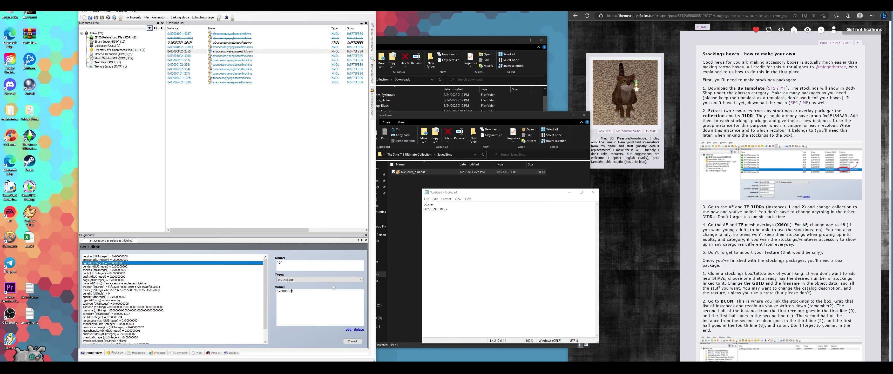
{"action": "left_click", "coordinate": [352, 341]}
{"action": "left_click", "coordinate": [217, 48]}
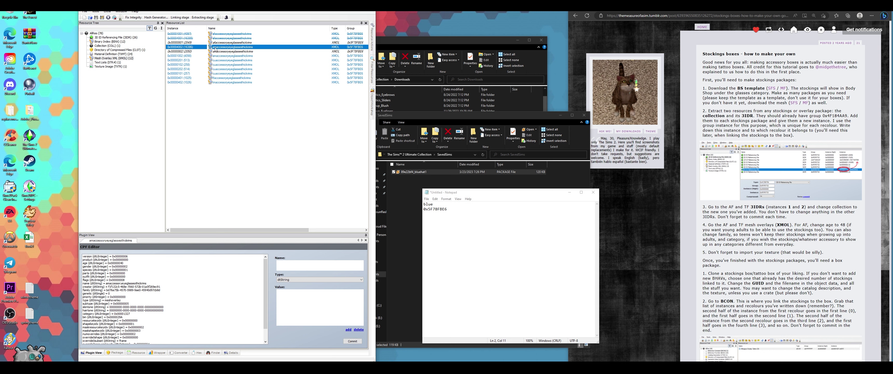
{"action": "left_click", "coordinate": [215, 56], "text": "ctrl"}
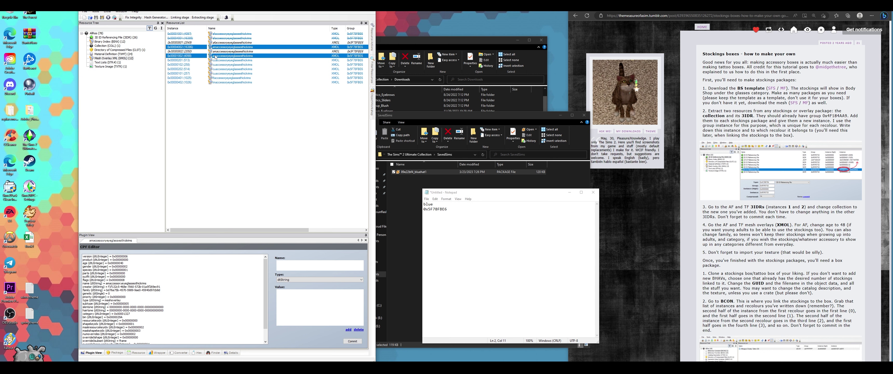
Step: Delete the four 3D ID Referencing Files belonging to the removed young adult and elder overlays, sorting the full resource list by instance
{"action": "left_click", "coordinate": [94, 34]}
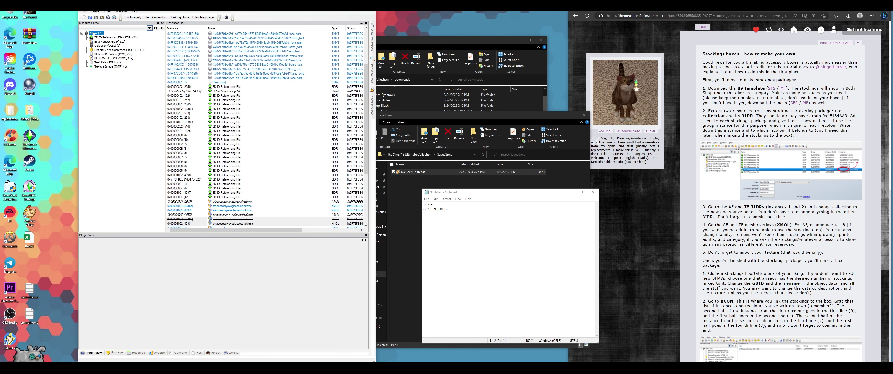
{"action": "left_click", "coordinate": [199, 28]}
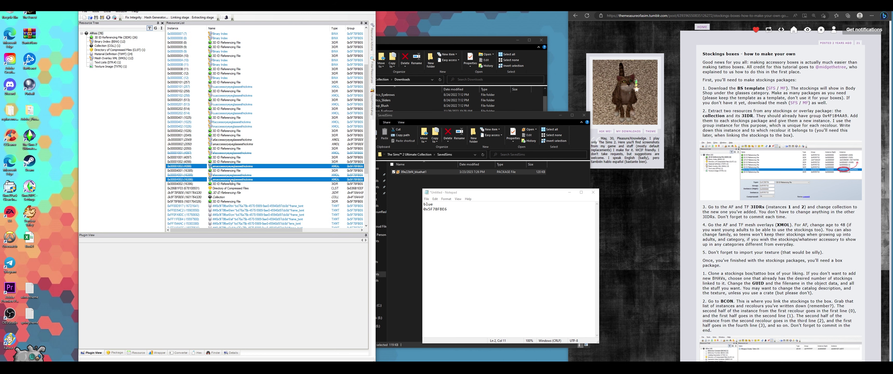
{"action": "left_click", "coordinate": [220, 188]}
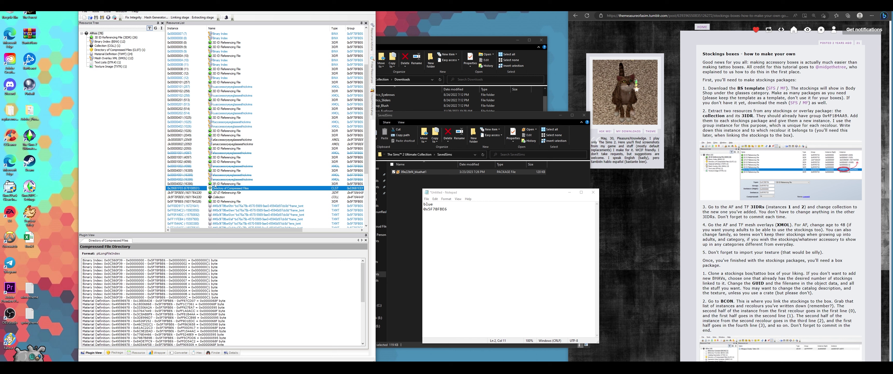
{"action": "left_click", "coordinate": [182, 183]}
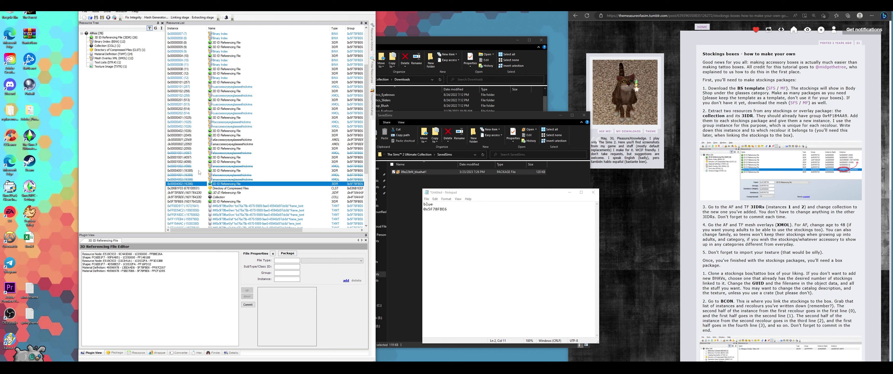
{"action": "left_click", "coordinate": [179, 171], "text": "ctrl"}
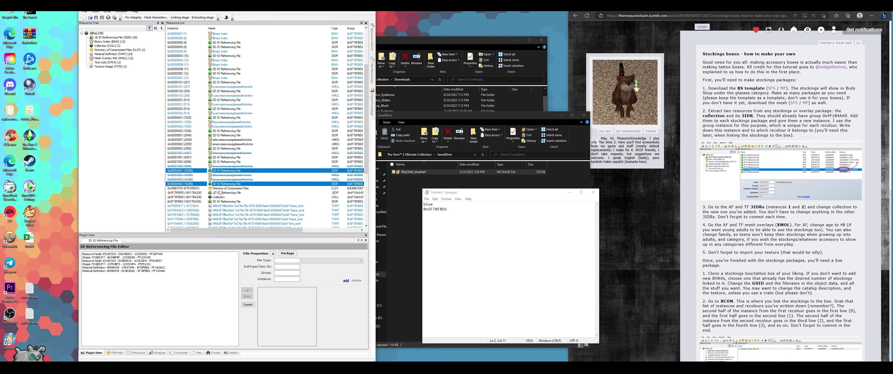
{"action": "left_click", "coordinate": [185, 162], "text": "ctrl"}
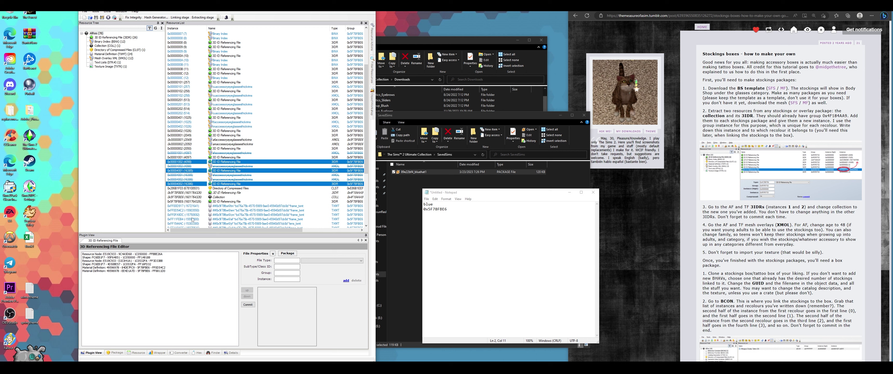
{"action": "left_click", "coordinate": [183, 157], "text": "ctrl"}
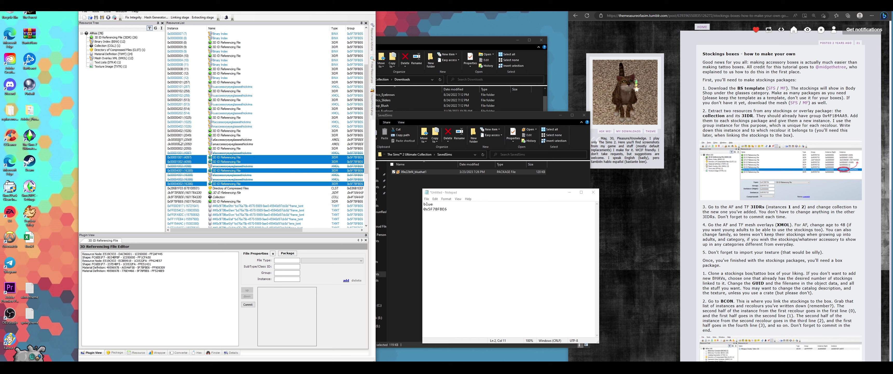
{"action": "right_click", "coordinate": [183, 160]}
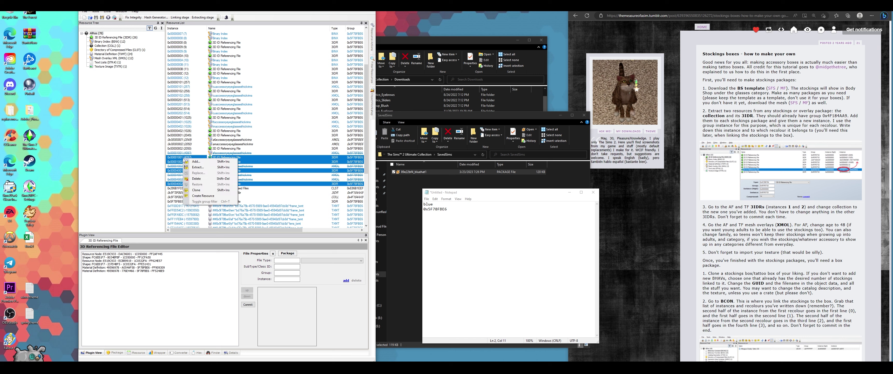
{"action": "left_click", "coordinate": [204, 179]}
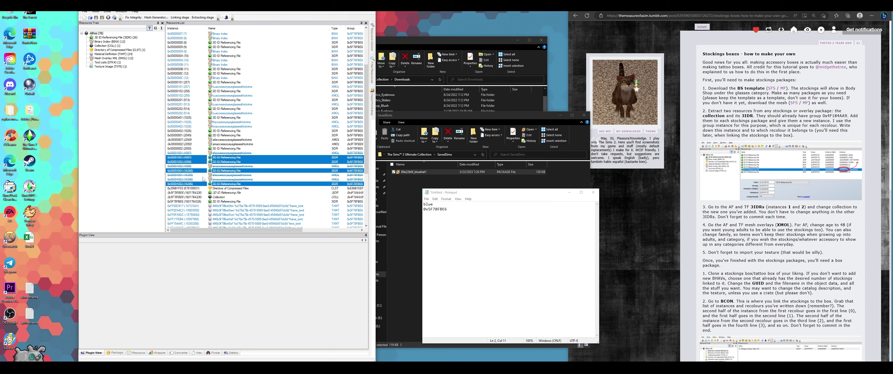
Step: Set the first toddler mesh overlay's category to 0x00001007, following the property set guide's category list, and commit the change
{"action": "left_click", "coordinate": [184, 86]}
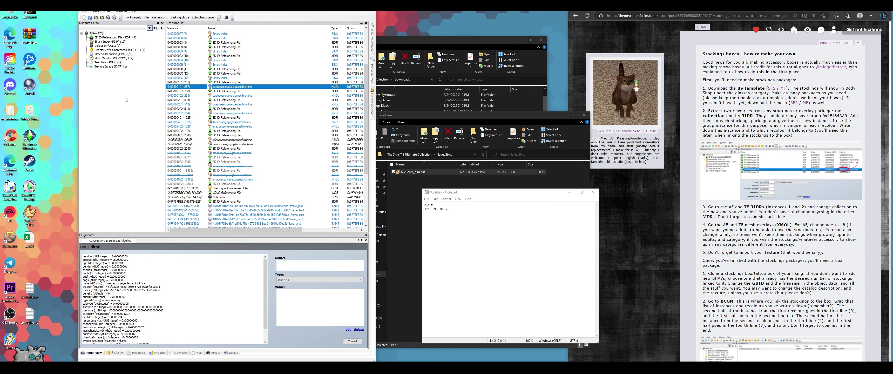
{"action": "left_click", "coordinate": [109, 58]}
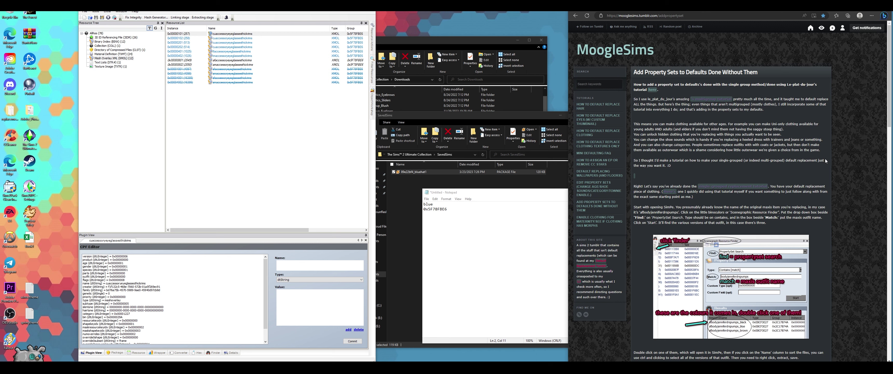
{"action": "scroll", "coordinate": [826, 161], "scroll_direction": "down", "scroll_amount": 20}
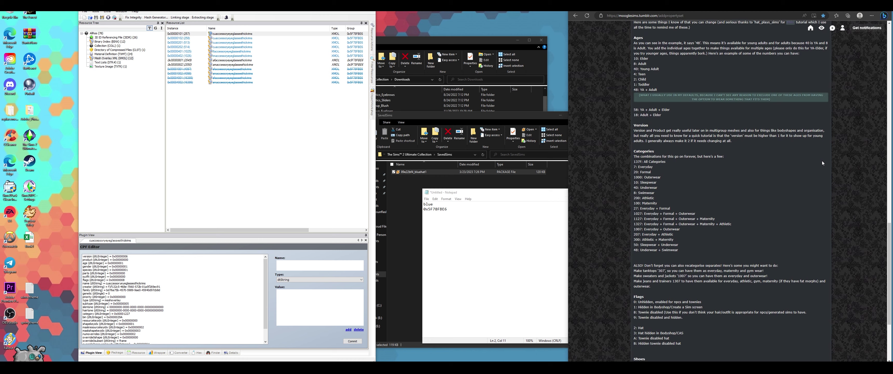
{"action": "scroll", "coordinate": [822, 161], "scroll_direction": "down", "scroll_amount": 2}
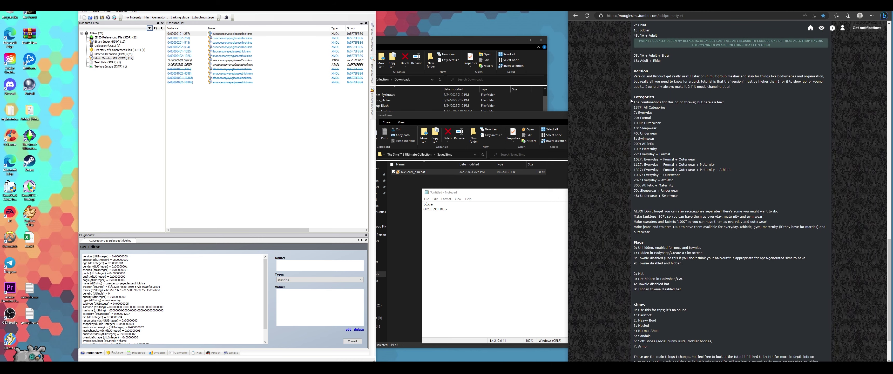
{"action": "scroll", "coordinate": [640, 109], "scroll_direction": "down", "scroll_amount": 2}
{"action": "left_click_drag", "start_coordinate": [197, 233], "coordinate": [197, 182]}
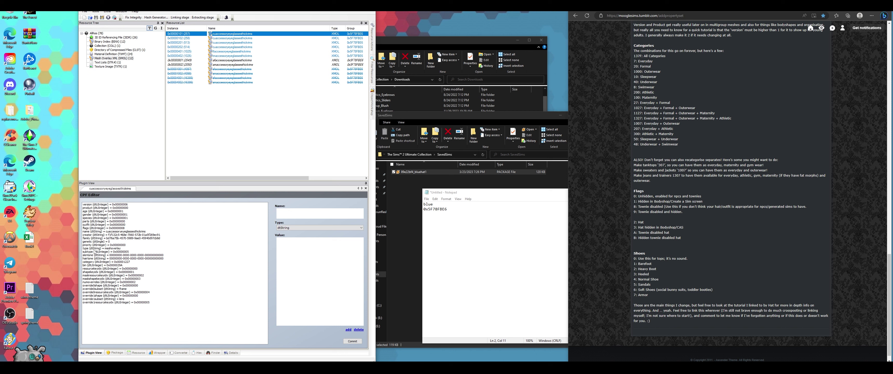
{"action": "left_click", "coordinate": [109, 261]}
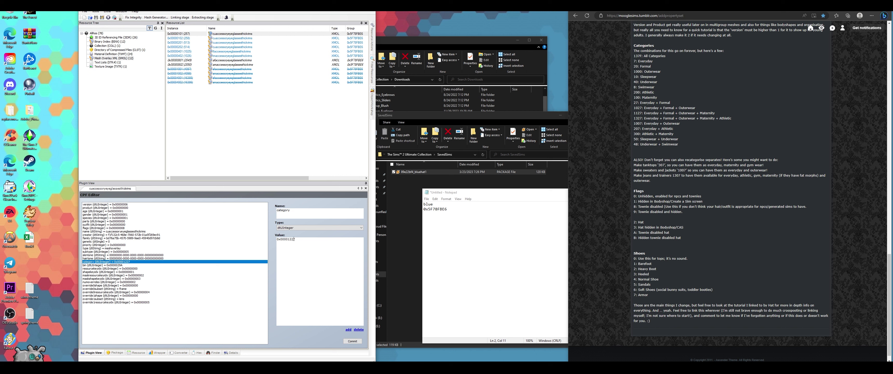
{"action": "double_click", "coordinate": [279, 240]}
{"action": "key", "text": "ctrl+c"}
{"action": "left_click", "coordinate": [352, 342]}
{"action": "key", "text": "Return"}
Step: Apply the category 0x00001007 to the remaining toddler, child and teen mesh overlays, committing each one
{"action": "left_click", "coordinate": [216, 38]}
{"action": "left_click", "coordinate": [123, 262]}
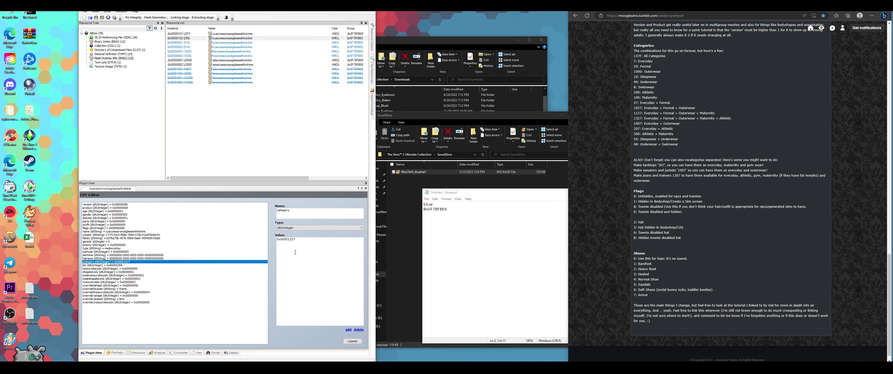
{"action": "double_click", "coordinate": [306, 242]}
{"action": "key", "text": "ctrl+v"}
{"action": "left_click", "coordinate": [352, 341]}
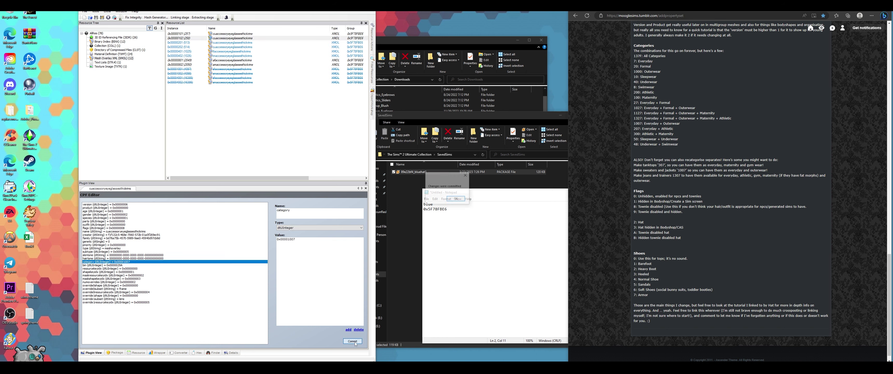
{"action": "key", "text": "Return"}
{"action": "left_click", "coordinate": [233, 56]}
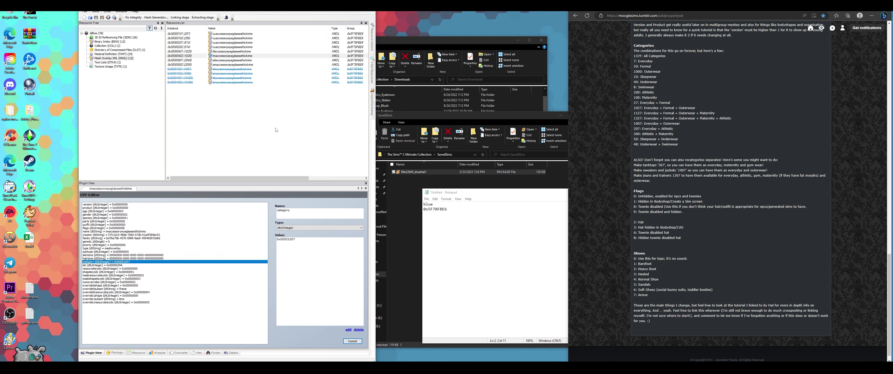
Step: Set the category of the adult female and adult male mesh overlays to 0x00001107 and commit the changes
{"action": "left_click", "coordinate": [218, 61]}
{"action": "left_click", "coordinate": [120, 263]}
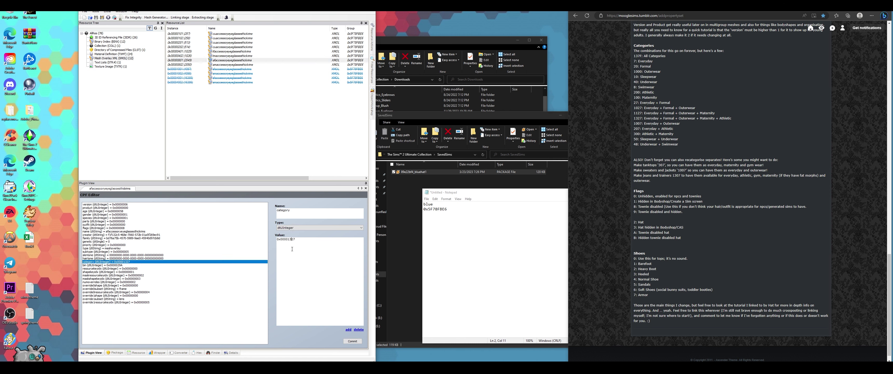
{"action": "key", "text": "ctrl+a"}
{"action": "key", "text": "ctrl+v"}
{"action": "left_click", "coordinate": [232, 64]}
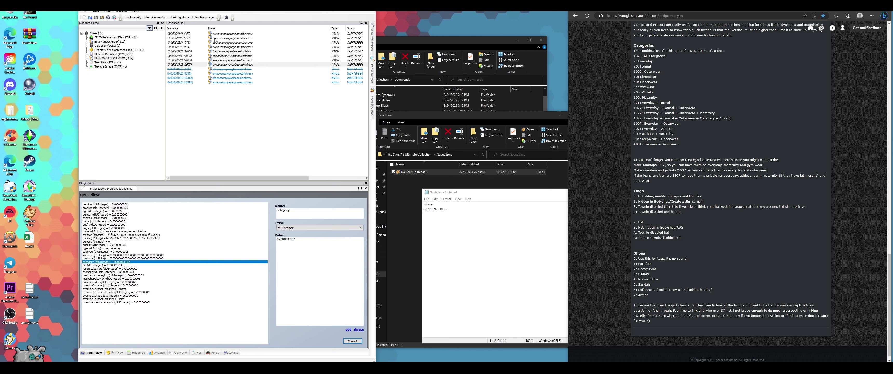
{"action": "key", "text": "ctrl+Tab"}
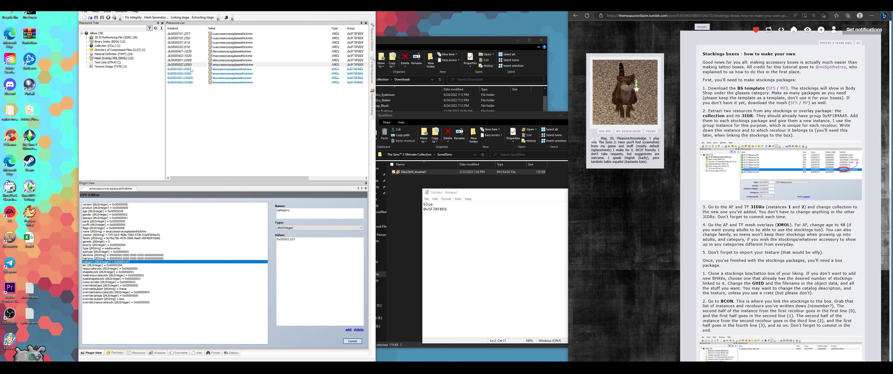
{"action": "left_click", "coordinate": [104, 238]}
{"action": "left_click", "coordinate": [353, 341]}
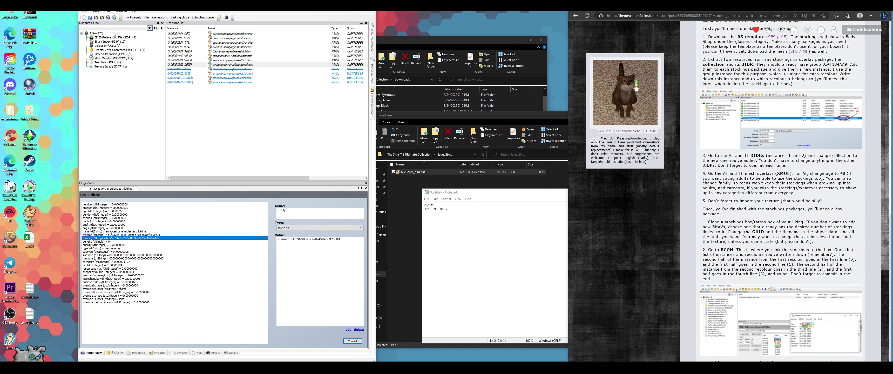
Step: List all package resources sorted by instance, enlarge the window and resource list, and open the 3D ID Referencing File with instance 0x00000001
{"action": "left_click", "coordinate": [101, 33]}
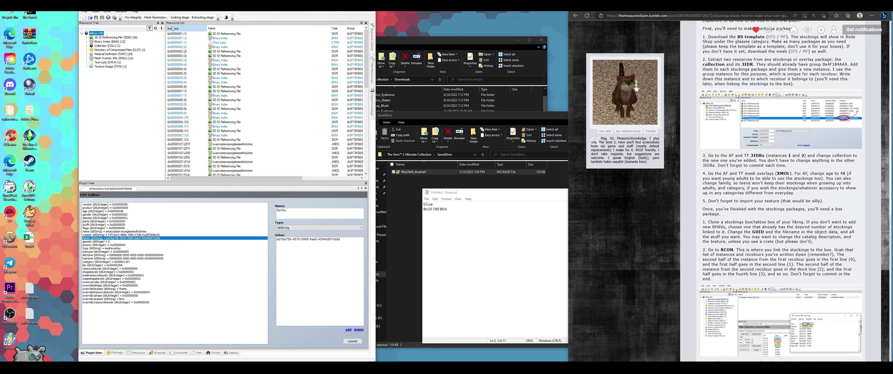
{"action": "left_click", "coordinate": [186, 29]}
{"action": "left_click", "coordinate": [186, 28]}
{"action": "scroll", "coordinate": [229, 59], "scroll_direction": "up", "scroll_amount": 3}
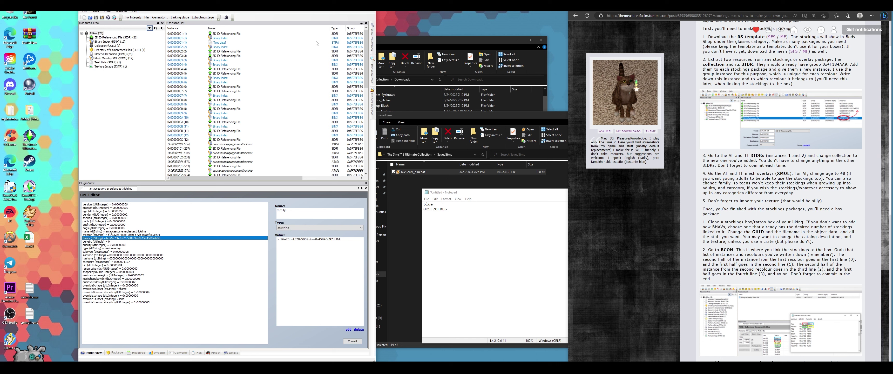
{"action": "left_click_drag", "start_coordinate": [375, 35], "coordinate": [412, 36]}
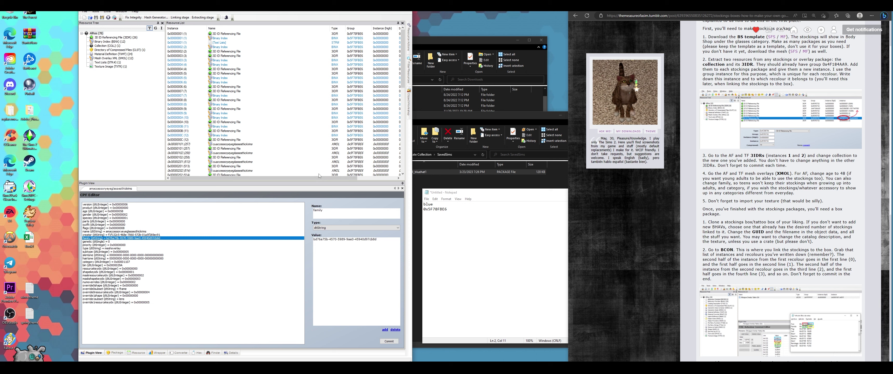
{"action": "left_click_drag", "start_coordinate": [320, 179], "coordinate": [238, 262]}
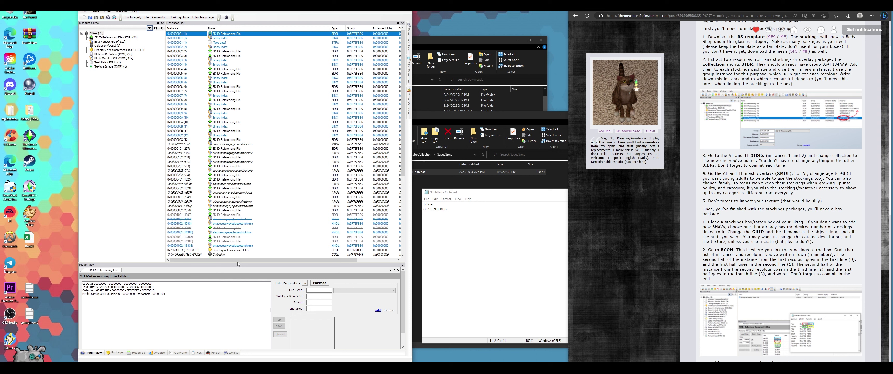
Step: Add the package's new collection to the reference list of the instance 0x00000001 3D ID Referencing File using the package selector
{"action": "left_click", "coordinate": [162, 294]}
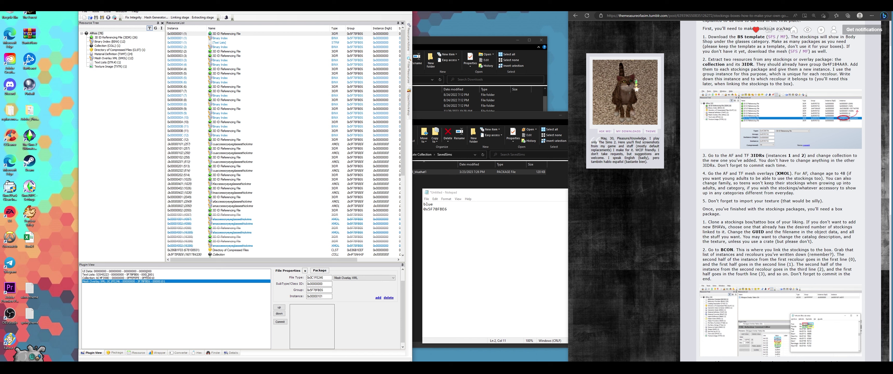
{"action": "left_click", "coordinate": [156, 275]}
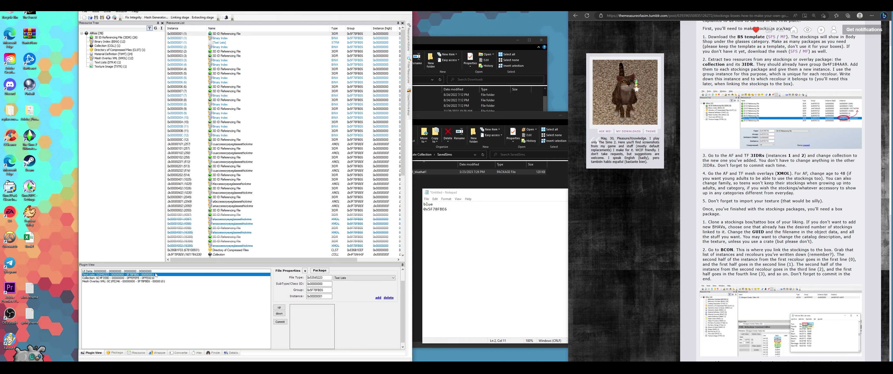
{"action": "left_click", "coordinate": [326, 274]}
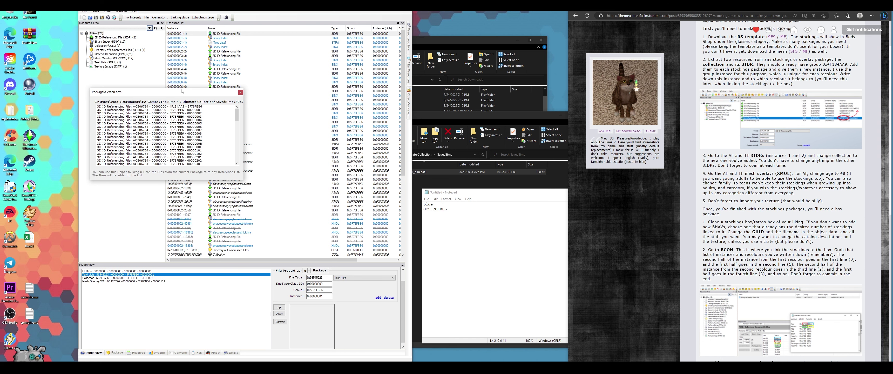
{"action": "left_click_drag", "start_coordinate": [178, 89], "coordinate": [395, 200]}
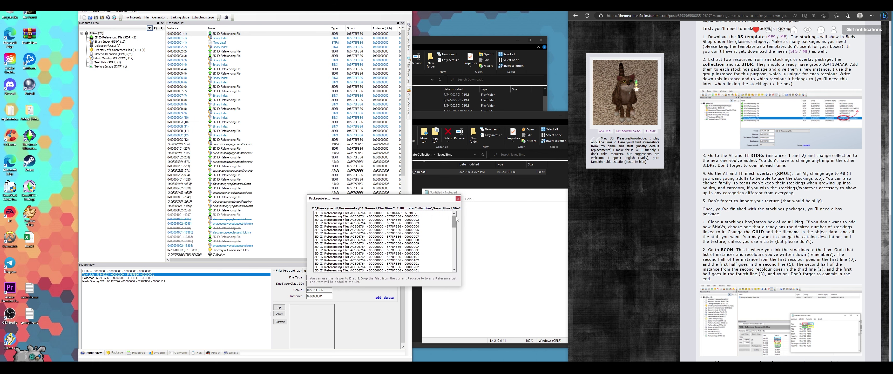
{"action": "left_click_drag", "start_coordinate": [455, 220], "coordinate": [147, 300]}
{"action": "left_click", "coordinate": [338, 234]}
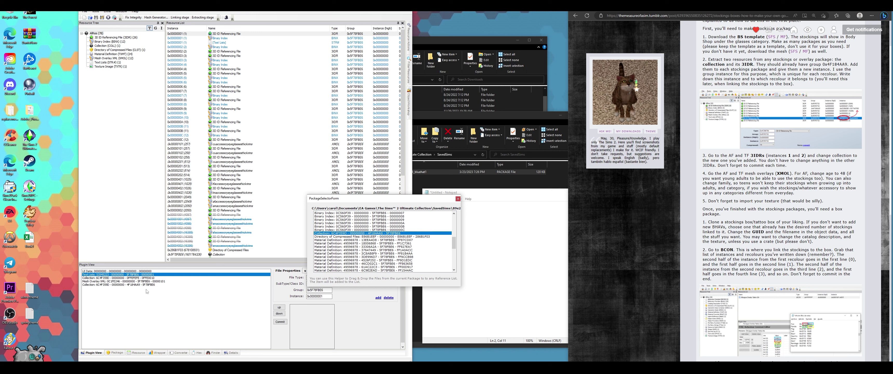
Step: Delete the old collection reference, move the new collection up into its place above the mesh overlay, and commit the file
{"action": "left_click", "coordinate": [132, 278]}
{"action": "right_click", "coordinate": [133, 280]}
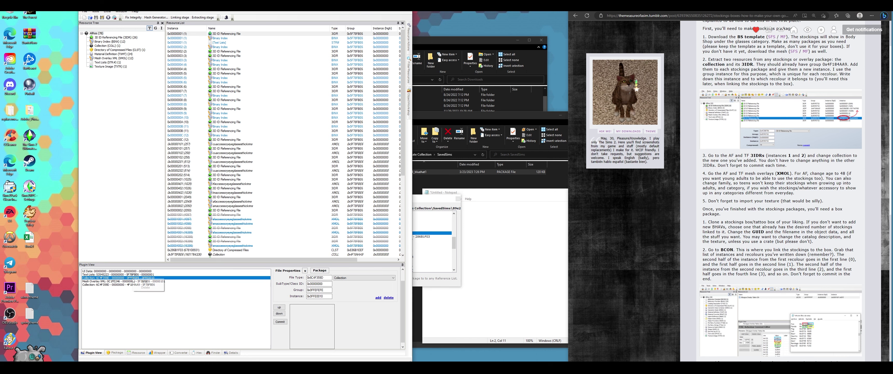
{"action": "left_click", "coordinate": [146, 285]}
{"action": "left_click", "coordinate": [146, 281]}
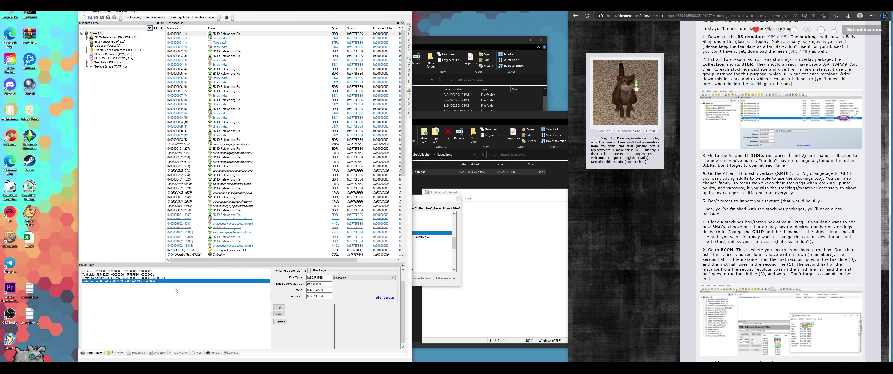
{"action": "left_click", "coordinate": [279, 307]}
{"action": "left_click", "coordinate": [280, 321]}
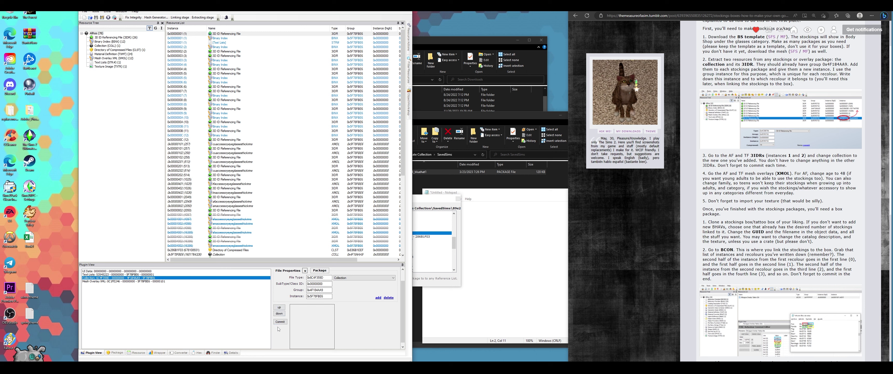
{"action": "left_click", "coordinate": [284, 322]}
Step: Replace the old collection reference with the new collection in the instance 0x00000002 3D ID Referencing File, move it above the mesh overlay, and commit
{"action": "left_click", "coordinate": [228, 52]}
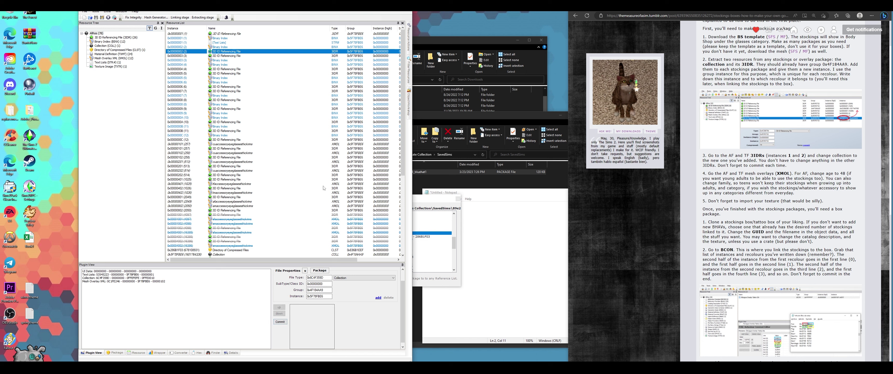
{"action": "left_click_drag", "start_coordinate": [440, 234], "coordinate": [143, 291]}
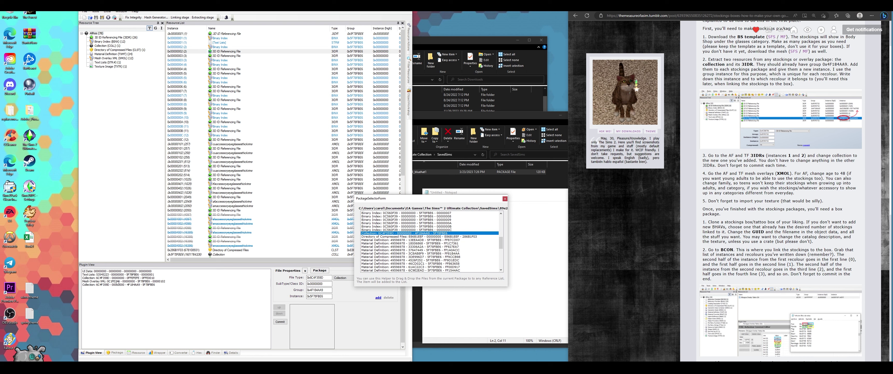
{"action": "left_click", "coordinate": [117, 278]}
{"action": "right_click", "coordinate": [118, 278]}
{"action": "left_click", "coordinate": [131, 286]}
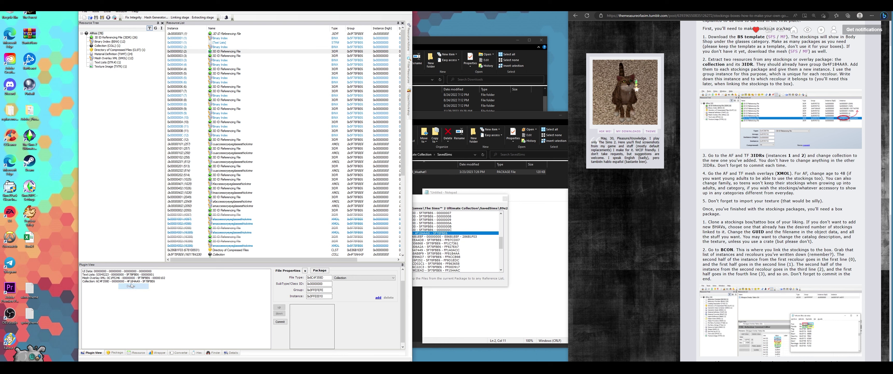
{"action": "left_click", "coordinate": [132, 282]}
{"action": "left_click", "coordinate": [279, 306]}
{"action": "left_click", "coordinate": [280, 321]}
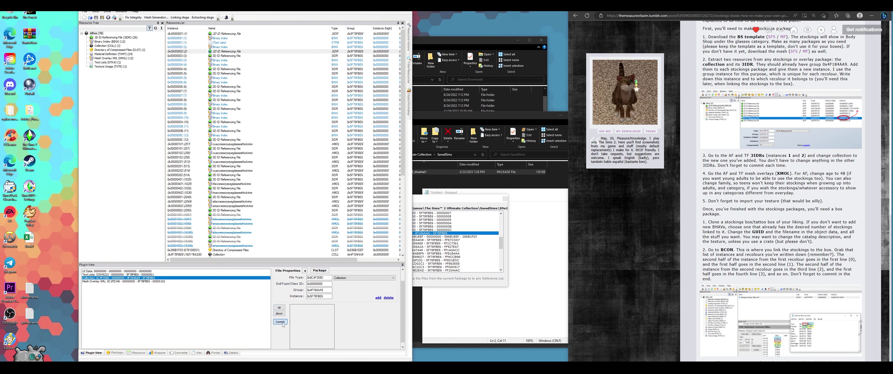
{"action": "left_click", "coordinate": [280, 321]}
Step: Delete the 3D ID Referencing Files and Binary Indexes with instances 0x00000007 and 0x00000008
{"action": "left_click", "coordinate": [219, 91]}
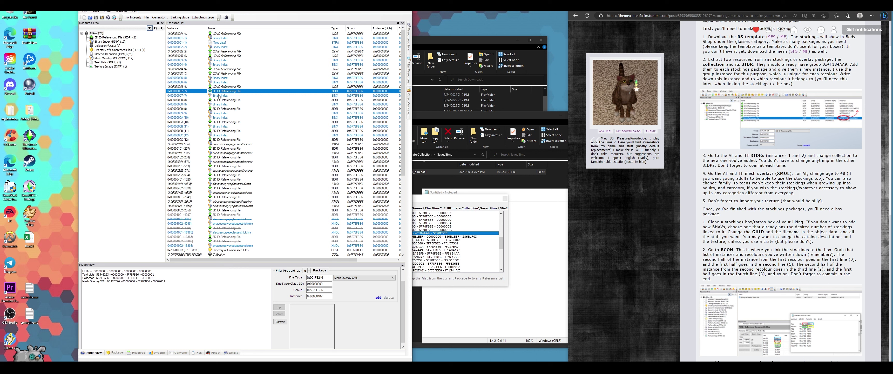
{"action": "left_click", "coordinate": [189, 96], "text": "shift"}
{"action": "right_click", "coordinate": [188, 94]}
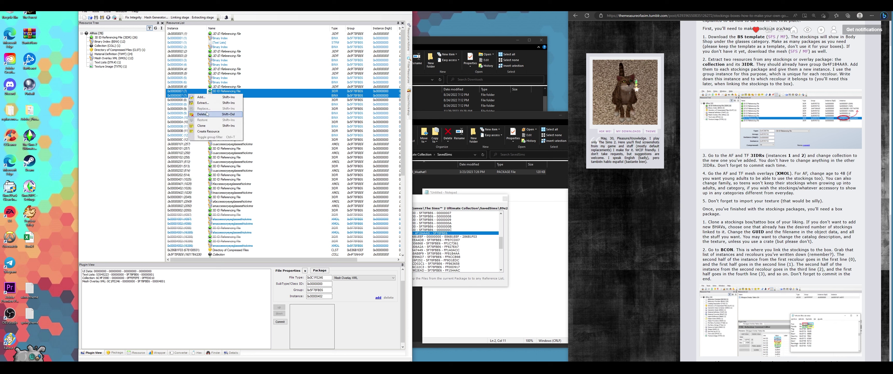
{"action": "left_click", "coordinate": [202, 114]}
{"action": "left_click", "coordinate": [185, 100]}
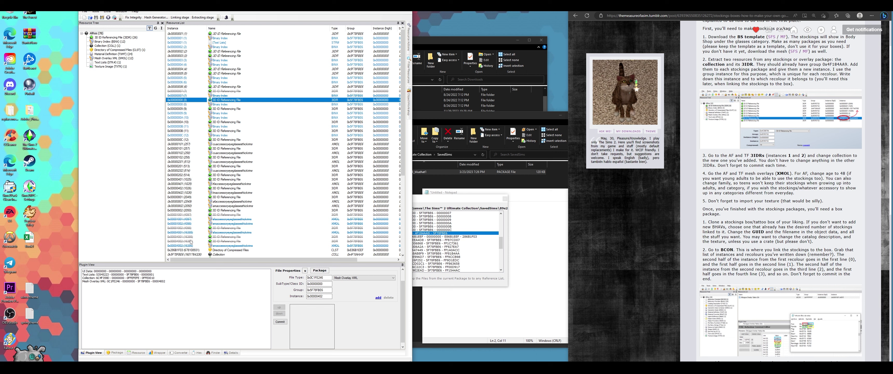
{"action": "left_click", "coordinate": [195, 104], "text": "shift"}
{"action": "right_click", "coordinate": [194, 104]}
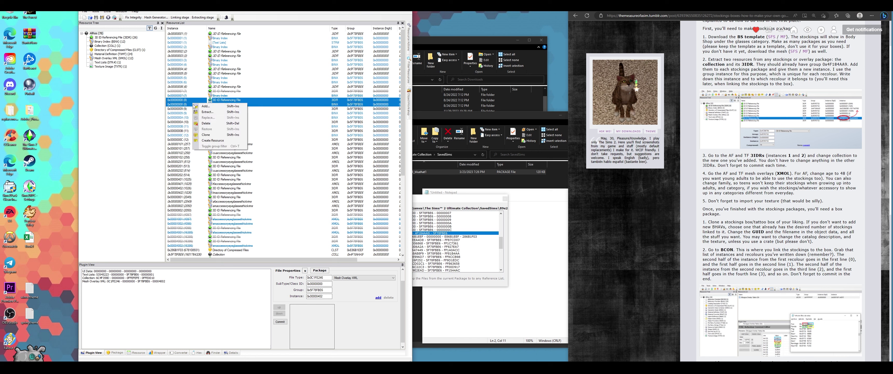
{"action": "left_click", "coordinate": [204, 118]}
Step: Swap the old collection for the new one in the instance 0x00000009 3D ID Referencing File, keeping it above the mesh overlay, and commit
{"action": "left_click", "coordinate": [193, 109]}
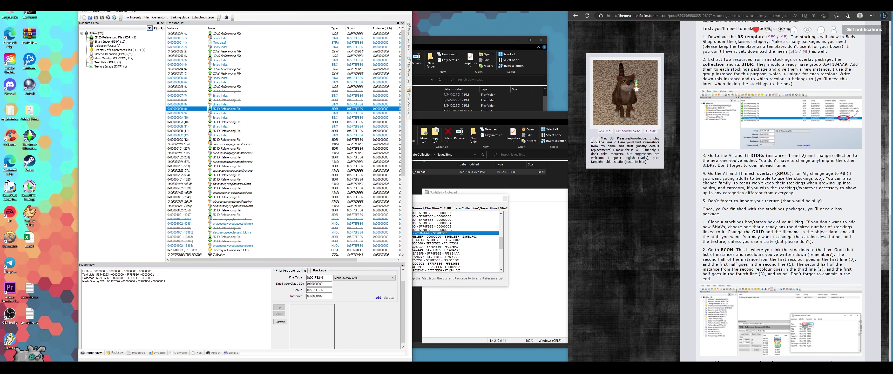
{"action": "left_click_drag", "start_coordinate": [429, 233], "coordinate": [150, 290]}
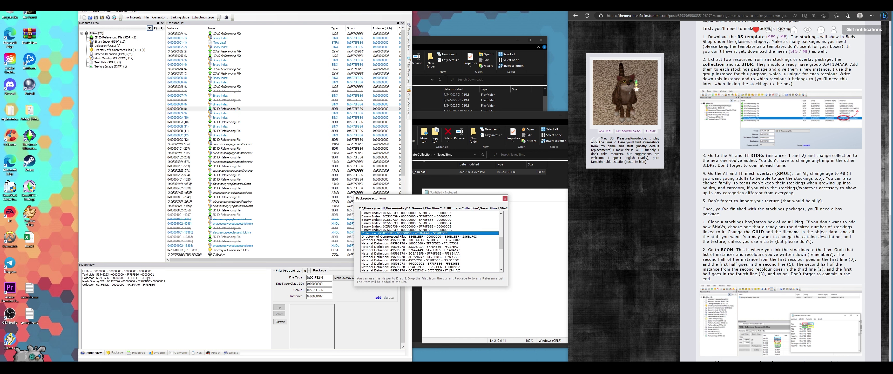
{"action": "right_click", "coordinate": [149, 278]}
{"action": "left_click", "coordinate": [160, 286]}
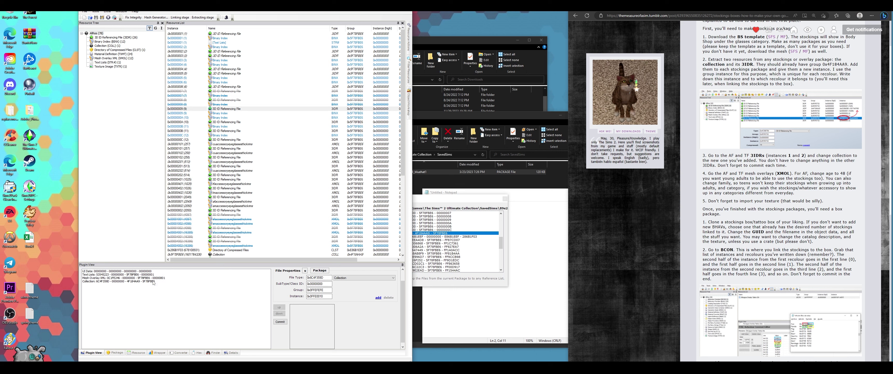
{"action": "left_click", "coordinate": [282, 314]}
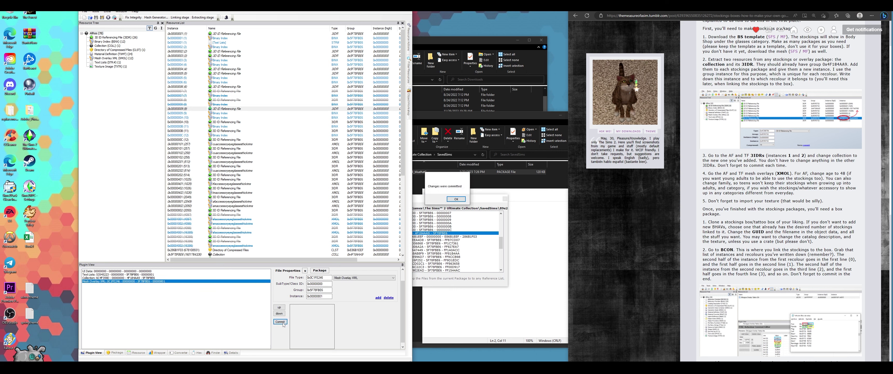
Step: Link the instance 0x0000000A 3D ID Referencing File to the new collection, delete its old collection reference, and commit the file
{"action": "left_click", "coordinate": [219, 123]}
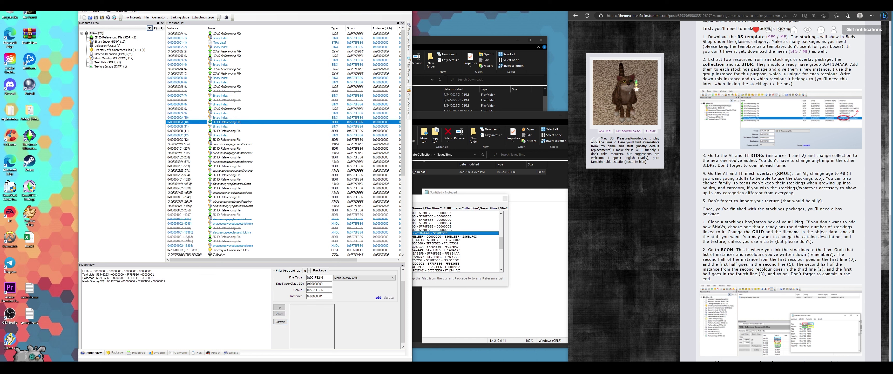
{"action": "left_click_drag", "start_coordinate": [433, 237], "coordinate": [127, 285]}
{"action": "left_click", "coordinate": [127, 279]}
{"action": "key", "text": "Delete"}
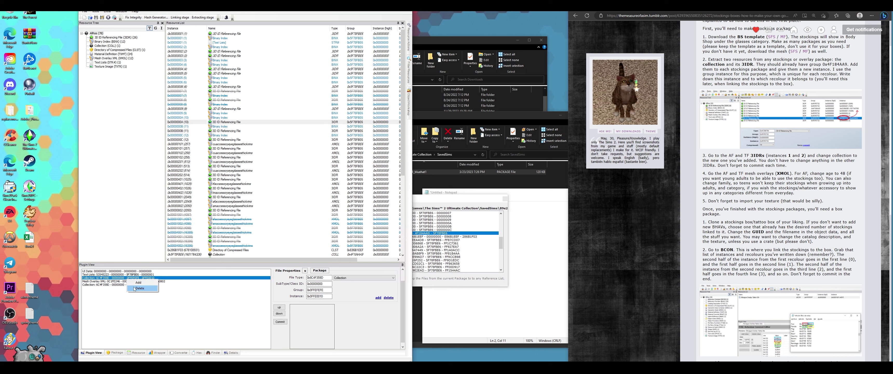
{"action": "left_click", "coordinate": [281, 321]}
Step: Delete the 3D ID Referencing Files and Binary Indexes with instances 0x0000000B and 0x0000000C
{"action": "left_click", "coordinate": [217, 131]}
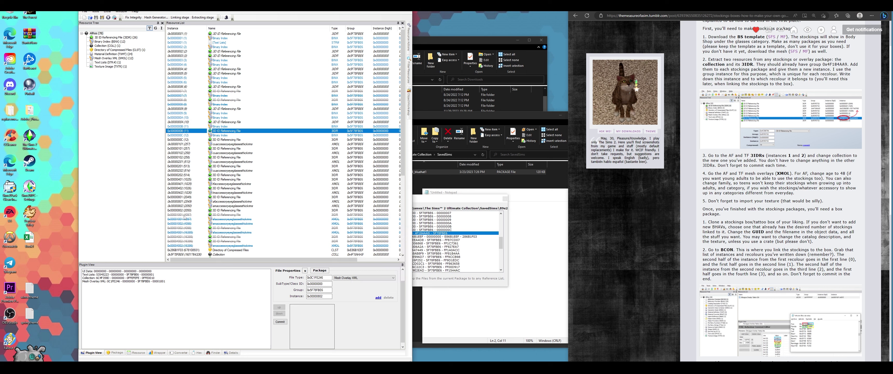
{"action": "left_click", "coordinate": [198, 135], "text": "shift"}
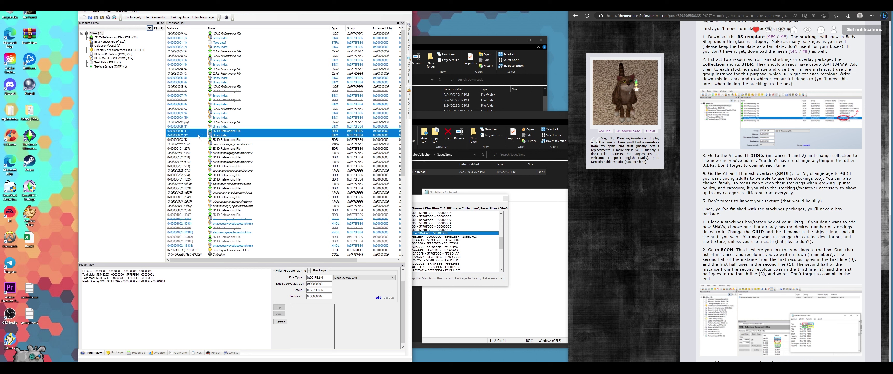
{"action": "left_click", "coordinate": [197, 127]}
{"action": "left_click", "coordinate": [199, 132], "text": "shift"}
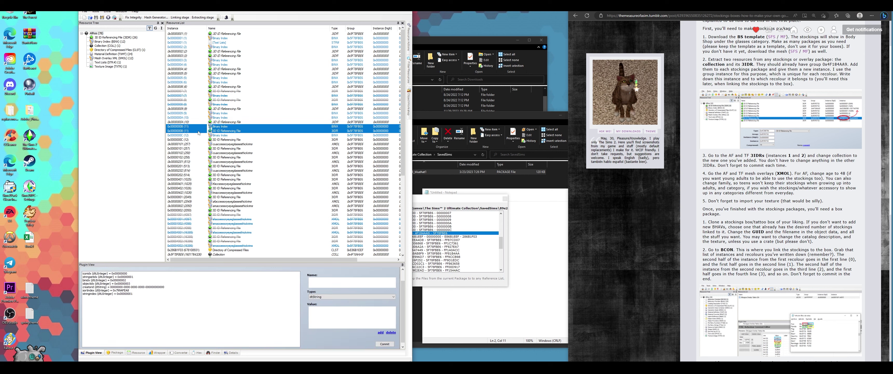
{"action": "right_click", "coordinate": [199, 133]}
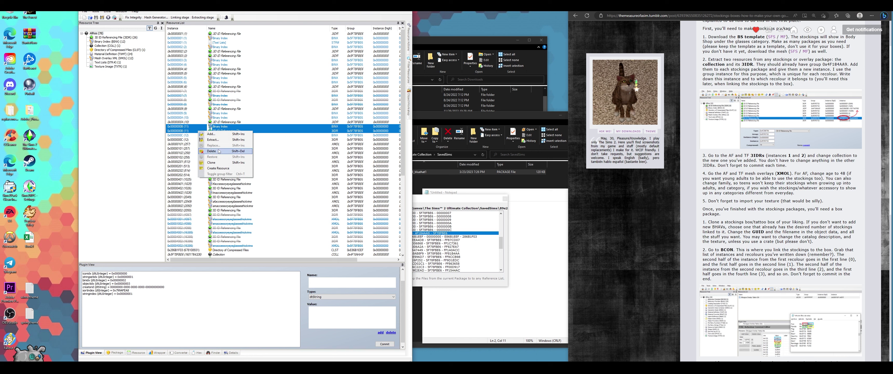
{"action": "left_click", "coordinate": [219, 151]}
{"action": "left_click", "coordinate": [205, 136]}
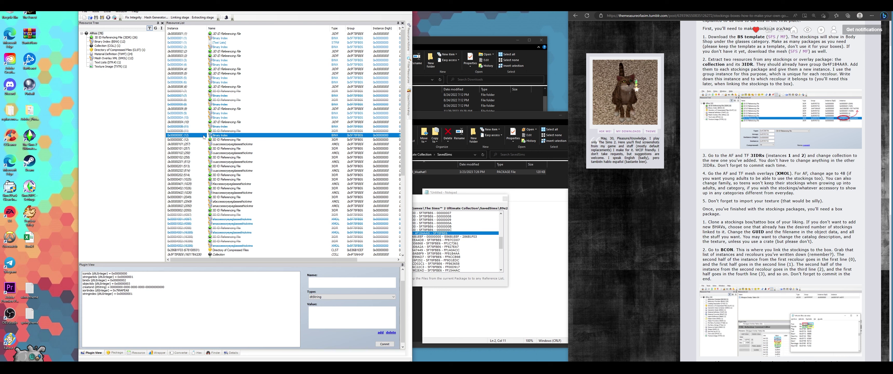
{"action": "left_click", "coordinate": [207, 140]}
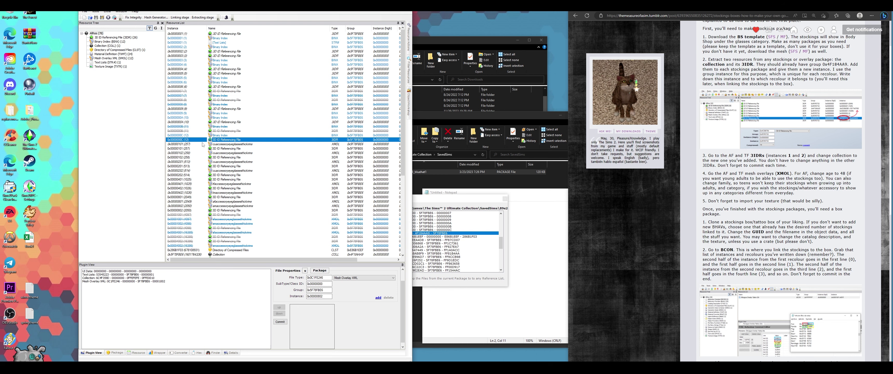
Step: Save the blue bucket hat recolour package and close the package editor
{"action": "left_click", "coordinate": [96, 17]}
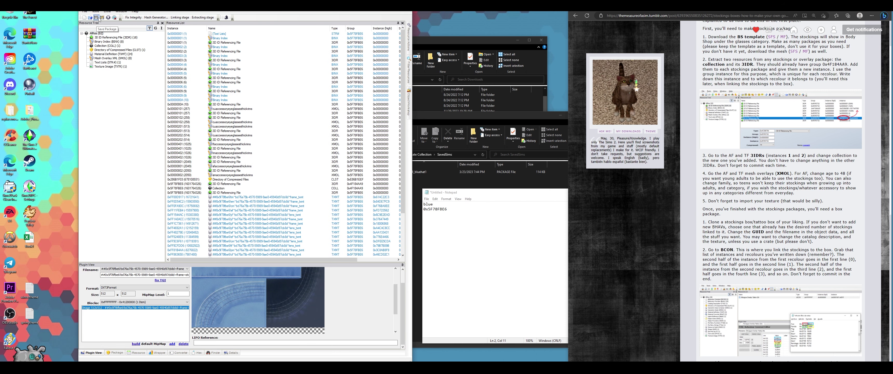
{"action": "left_click", "coordinate": [97, 18]}
{"action": "key", "text": "alt+F4"}
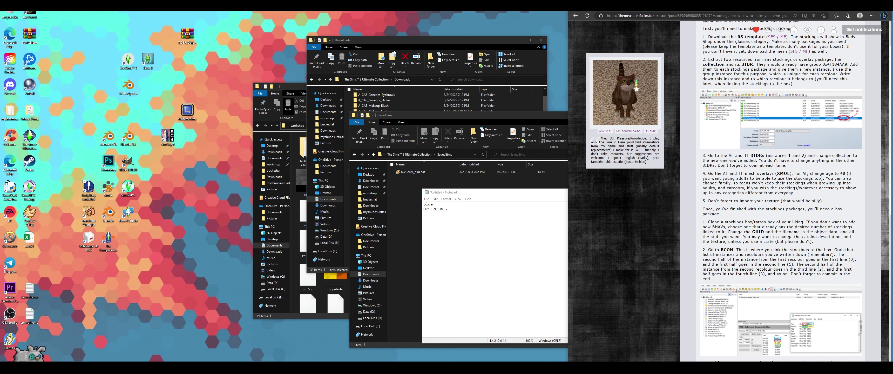
Step: Open the buckethataccessorybox folder inside workshop and copy the _NAMEAccessoryBox package
{"action": "left_click", "coordinate": [283, 90]}
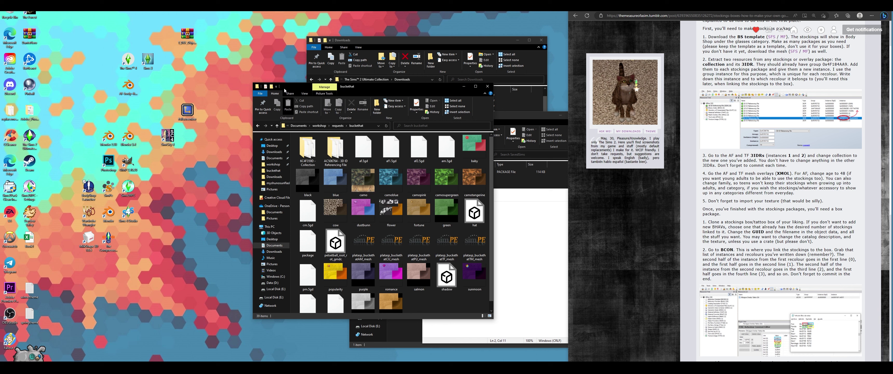
{"action": "key", "text": "alt+Left"}
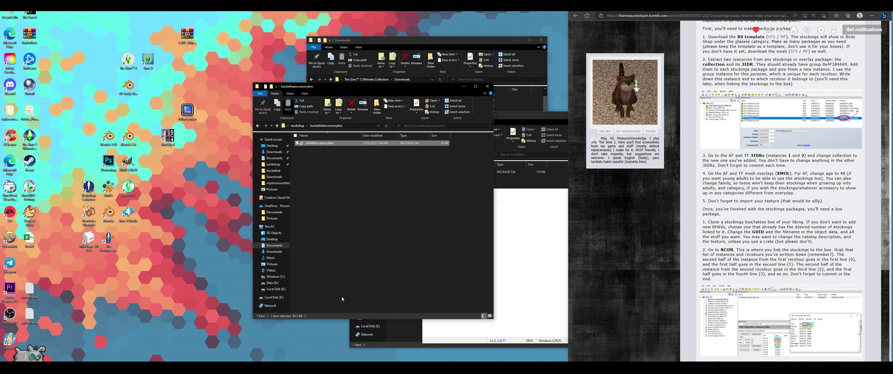
{"action": "left_click", "coordinate": [497, 139]}
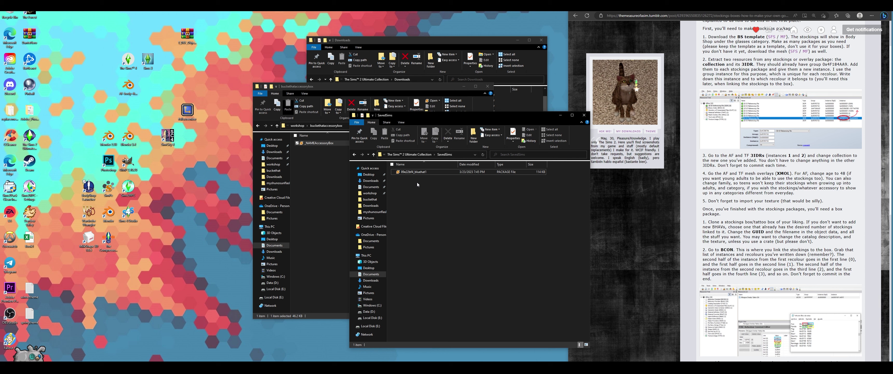
{"action": "left_click", "coordinate": [315, 144]}
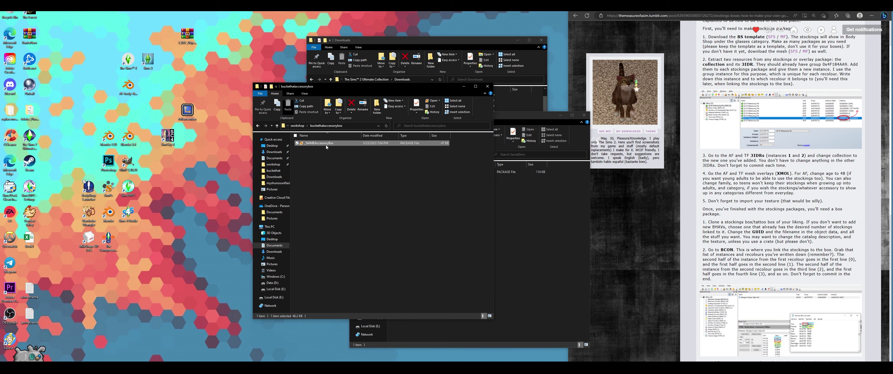
{"action": "key", "text": "ctrl+c"}
Step: Create a folder named buckethatacc in The Sims 2 Downloads folder and paste the copied accessory box package into it
{"action": "left_click", "coordinate": [416, 40]}
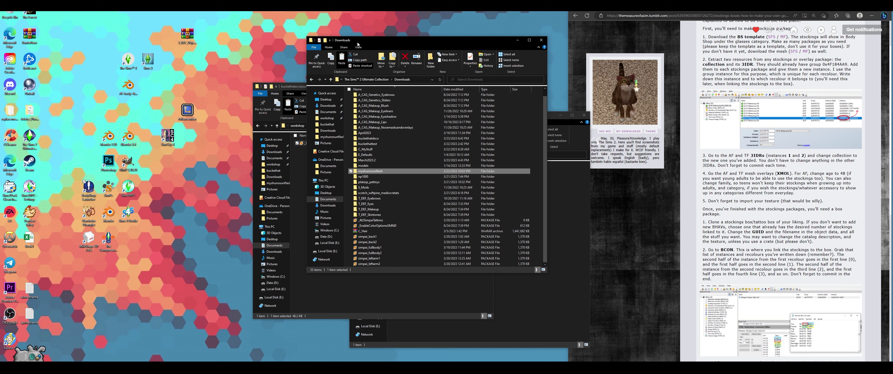
{"action": "right_click", "coordinate": [348, 149]}
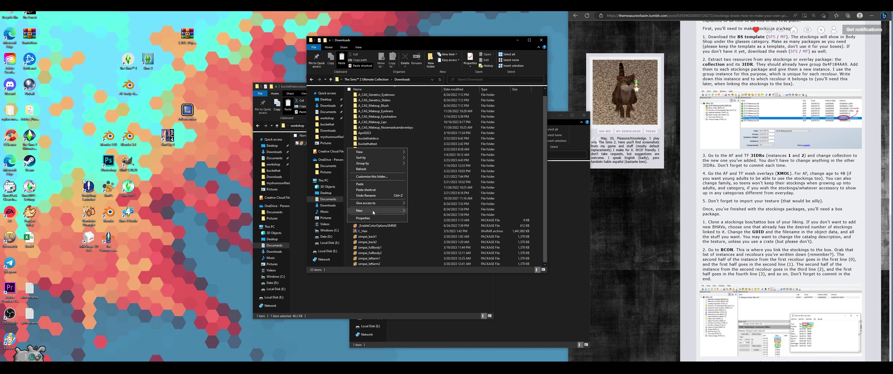
{"action": "mouse_move", "coordinate": [373, 210]}
{"action": "left_click", "coordinate": [433, 213]}
{"action": "type", "text": "buckethatacc"}
{"action": "key", "text": "Return"}
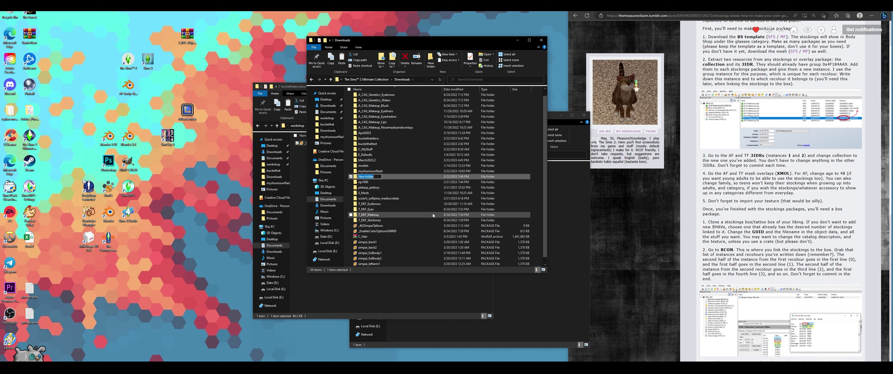
{"action": "key", "text": "Return"}
{"action": "key", "text": "ctrl+v"}
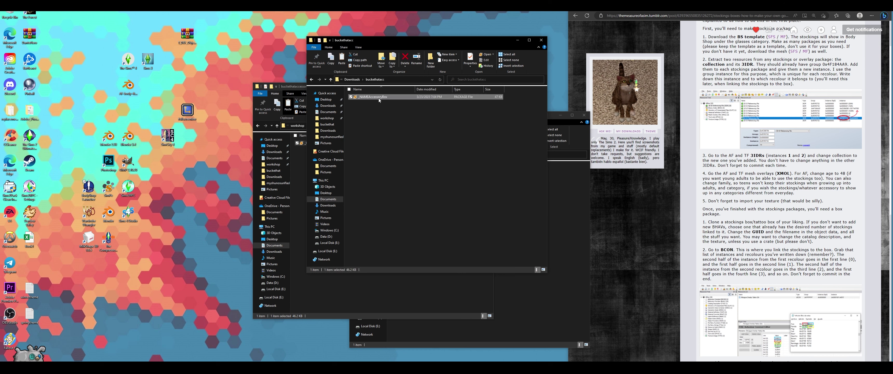
Step: Rename the pasted package to _BucketHatAccessoryBox
{"action": "left_click", "coordinate": [362, 99]}
{"action": "left_click_drag", "start_coordinate": [358, 97], "coordinate": [368, 99]}
{"action": "type", "text": "Bucket"}
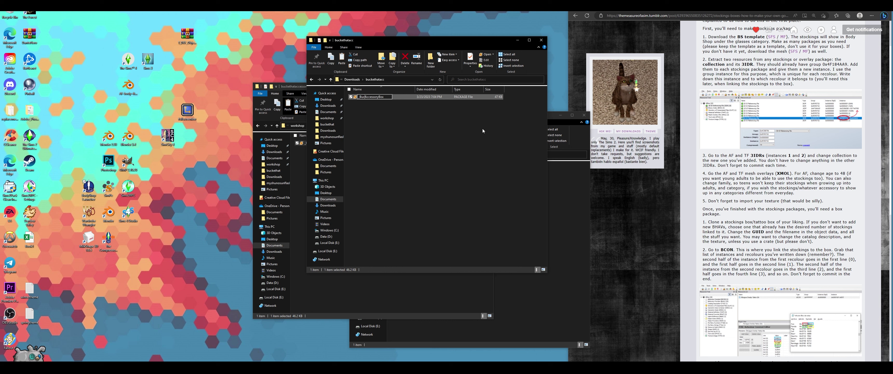
{"action": "type", "text": "Hat"}
{"action": "key", "text": "Return"}
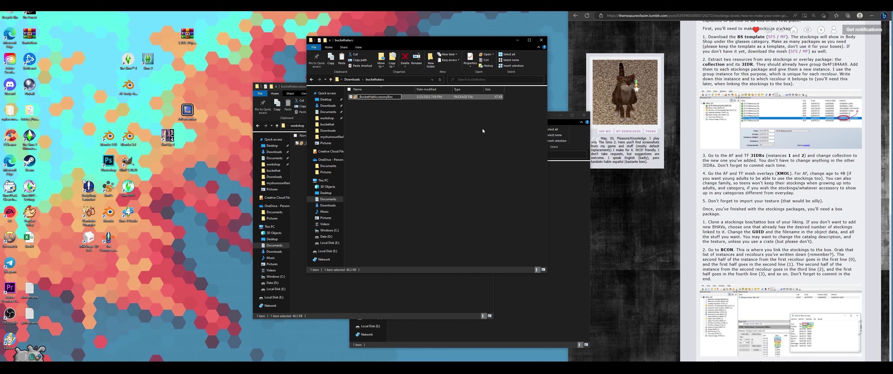
Step: Open the _BucketHatAccessoryBox package and replace NAME with Bucket hat in the object data's filename
{"action": "double_click", "coordinate": [390, 98]}
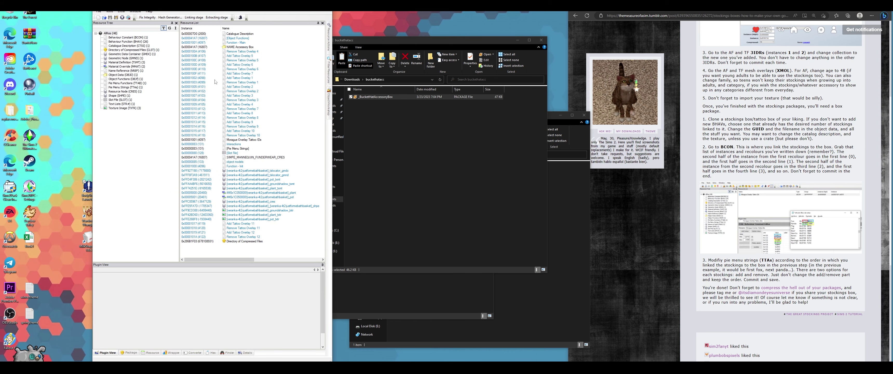
{"action": "left_click", "coordinate": [118, 75]}
{"action": "left_click", "coordinate": [243, 35]}
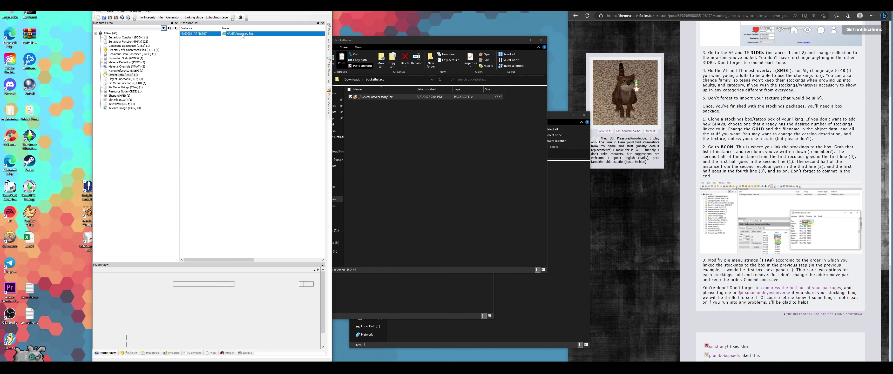
{"action": "double_click", "coordinate": [128, 270]}
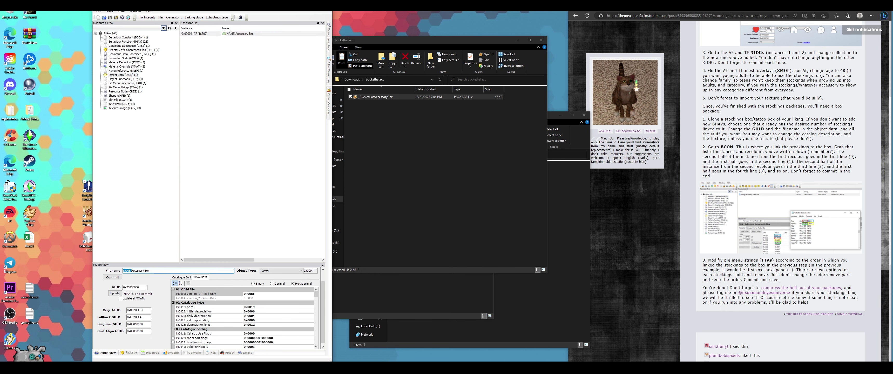
{"action": "type", "text": "Bc"}
{"action": "key", "text": "BackSpace"}
{"action": "type", "text": "ucket hat"}
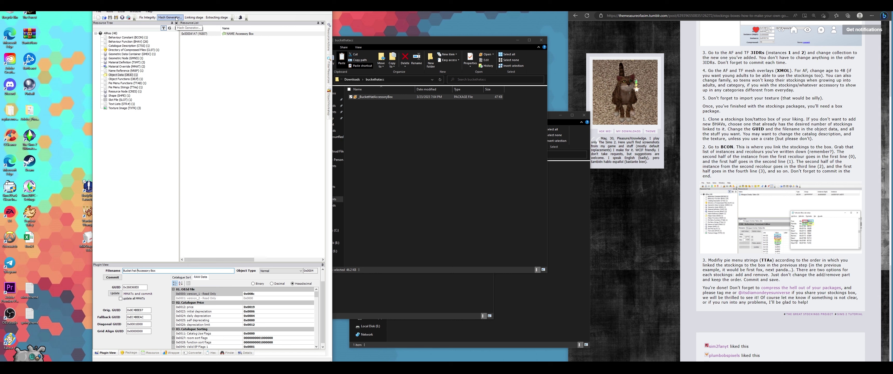
Step: Open the Hash Generator and copy the CRC 24 hash value for the string _buckethataccessorybox
{"action": "left_click", "coordinate": [109, 12]}
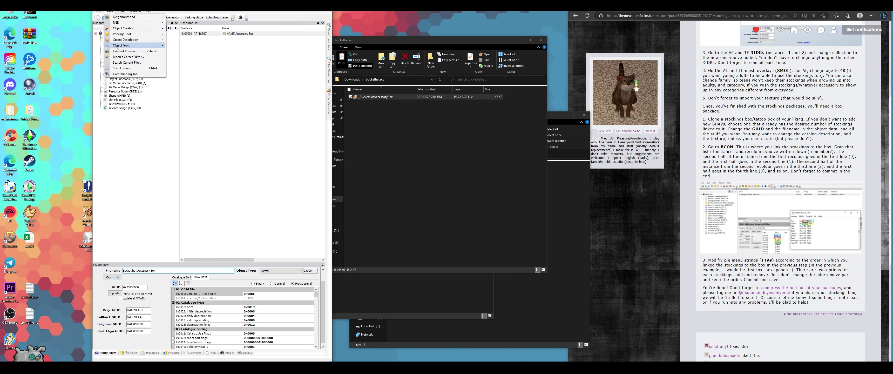
{"action": "mouse_move", "coordinate": [114, 47]}
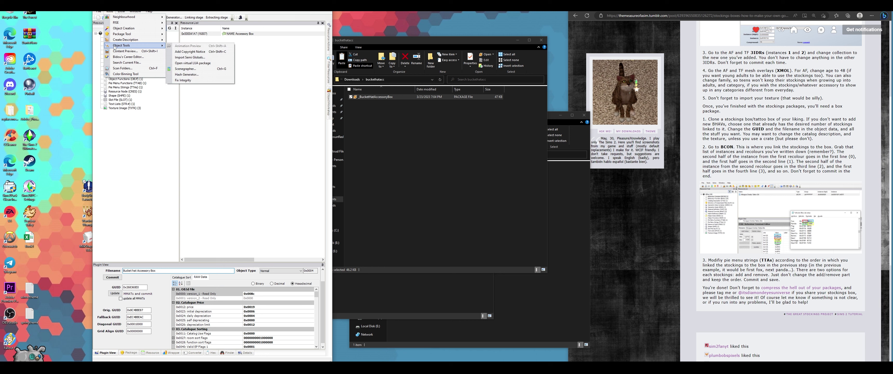
{"action": "left_click", "coordinate": [187, 75]}
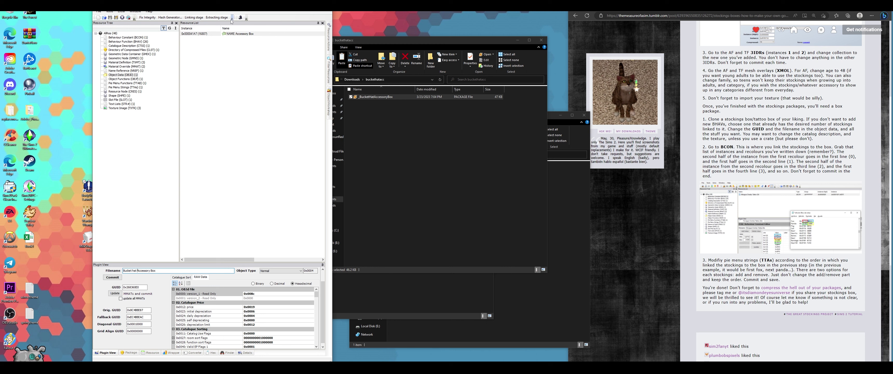
{"action": "left_click", "coordinate": [232, 19]}
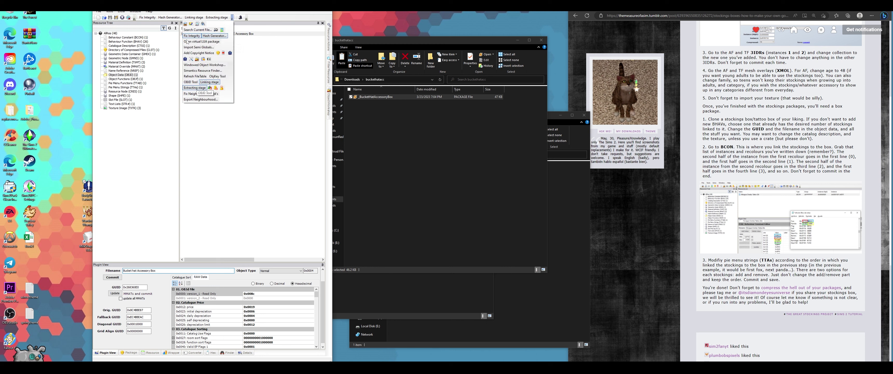
{"action": "left_click", "coordinate": [178, 19]}
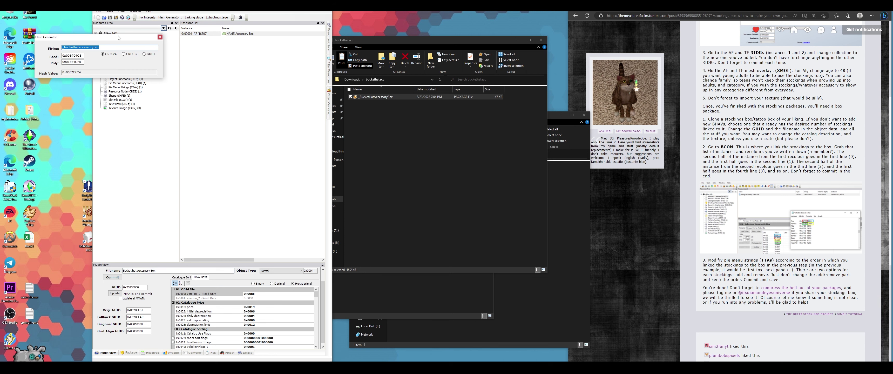
{"action": "left_click_drag", "start_coordinate": [114, 38], "coordinate": [188, 81]}
{"action": "left_click", "coordinate": [227, 82]}
{"action": "left_click", "coordinate": [229, 80]}
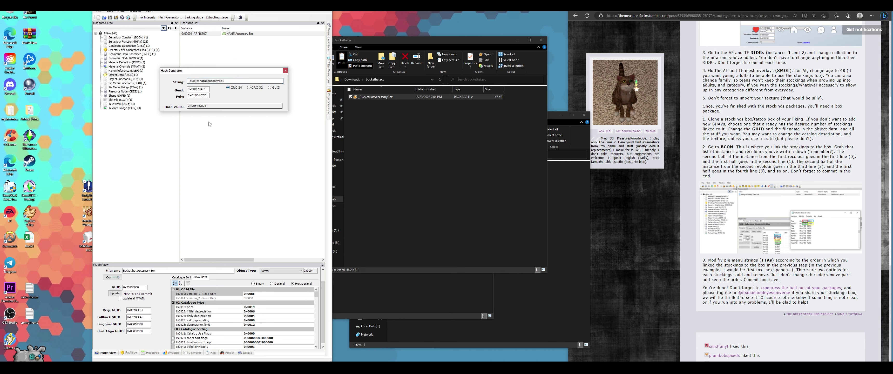
{"action": "left_click_drag", "start_coordinate": [210, 105], "coordinate": [166, 105]}
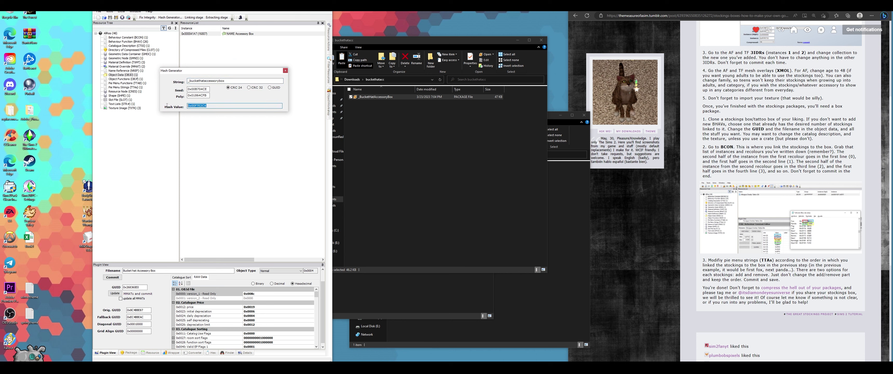
{"action": "right_click", "coordinate": [207, 106]}
{"action": "left_click", "coordinate": [222, 122]}
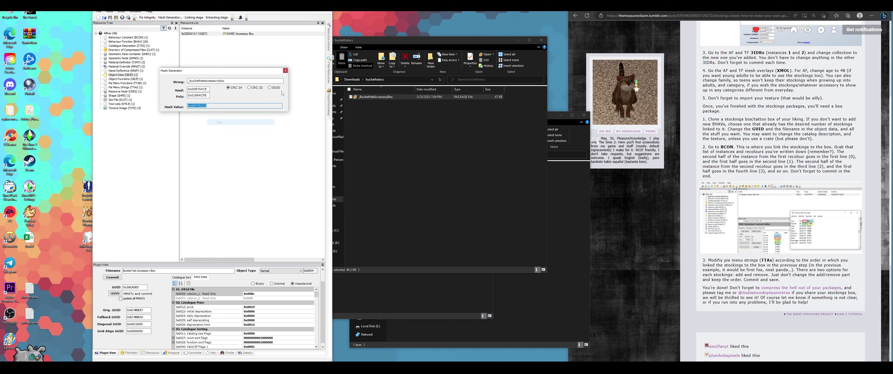
Step: Close the Hash Generator, replace the object's GUID with the copied hash value and update it
{"action": "left_click", "coordinate": [285, 70]}
{"action": "left_click_drag", "start_coordinate": [149, 287], "coordinate": [120, 287]}
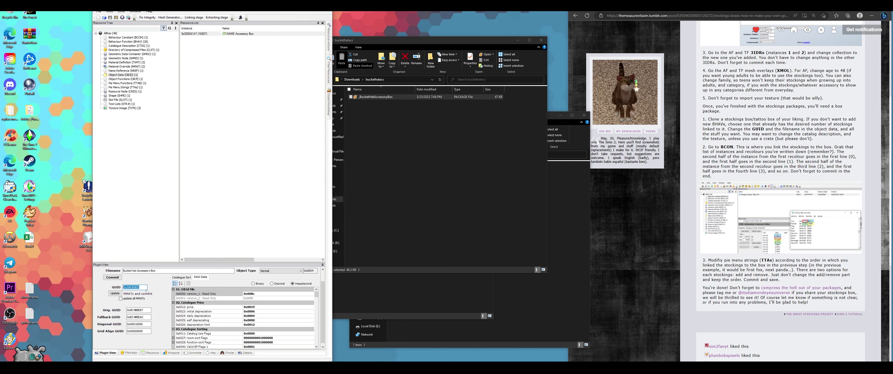
{"action": "key", "text": "ctrl+v"}
{"action": "left_click", "coordinate": [119, 294]}
Step: Correct the object's filename to Bucket Hat Accessory Box and commit the object data
{"action": "left_click", "coordinate": [135, 271]}
{"action": "key", "text": "BackSpace"}
{"action": "type", "text": "H"}
{"action": "left_click", "coordinate": [110, 277]}
Step: In the overlay ID behaviour constants, set line 0 to the second half of the blue recolour's instance, copied from Notepad
{"action": "left_click", "coordinate": [137, 38]}
{"action": "left_click", "coordinate": [158, 367]}
{"action": "left_click_drag", "start_coordinate": [462, 193], "coordinate": [379, 212]}
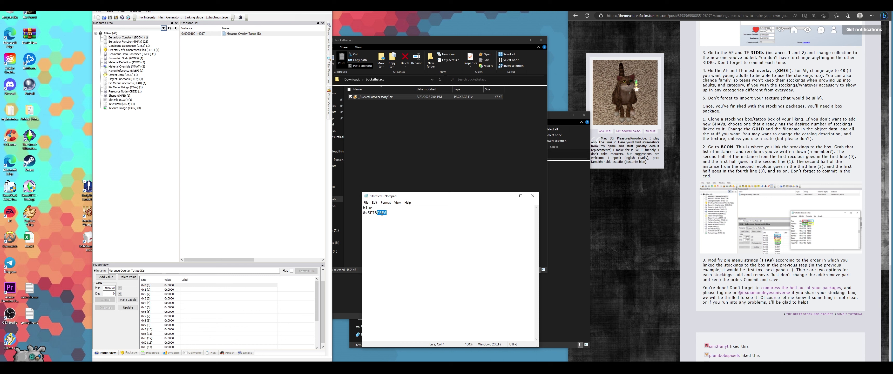
{"action": "right_click", "coordinate": [381, 213]}
{"action": "left_click", "coordinate": [398, 231]}
{"action": "left_click", "coordinate": [169, 285]}
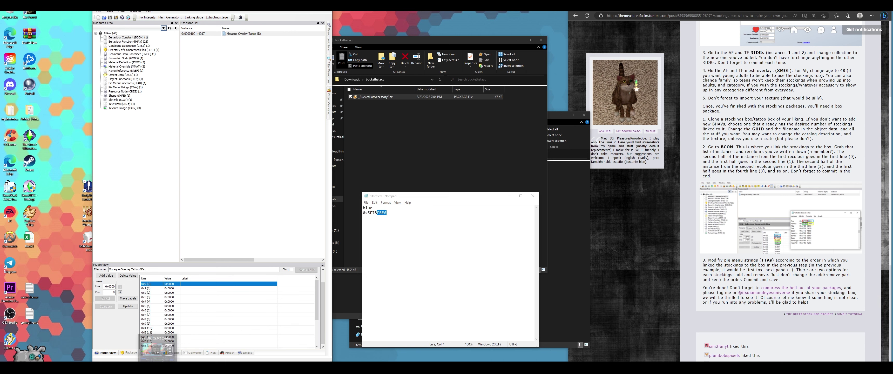
{"action": "double_click", "coordinate": [110, 286]}
{"action": "key", "text": "ctrl+v"}
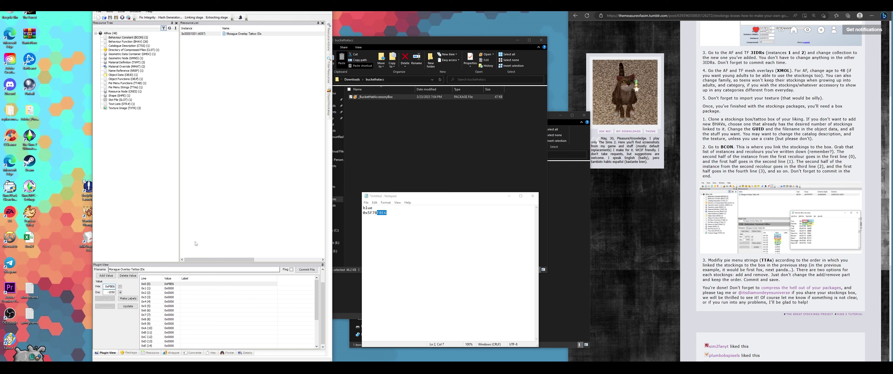
Step: Set line 1 of the behaviour constants to the first half of the blue recolour's instance and commit the file
{"action": "left_click_drag", "start_coordinate": [376, 212], "coordinate": [368, 212]}
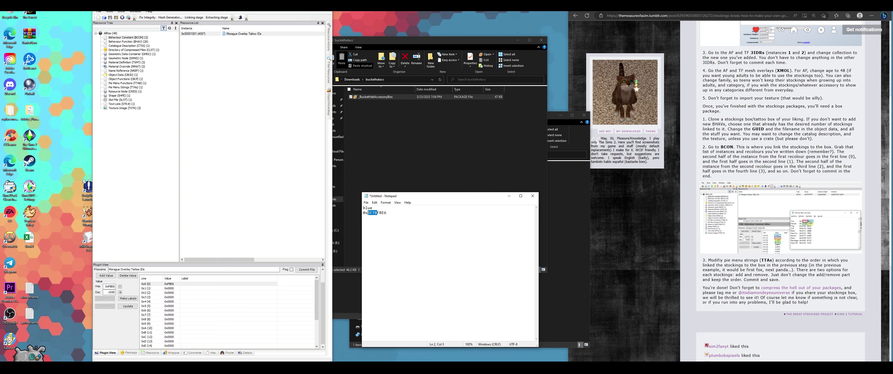
{"action": "left_click", "coordinate": [175, 288]}
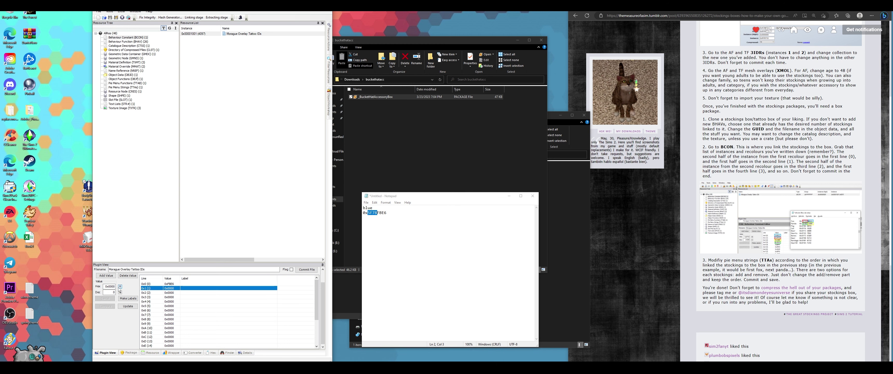
{"action": "double_click", "coordinate": [110, 286]}
{"action": "key", "text": "ctrl+v"}
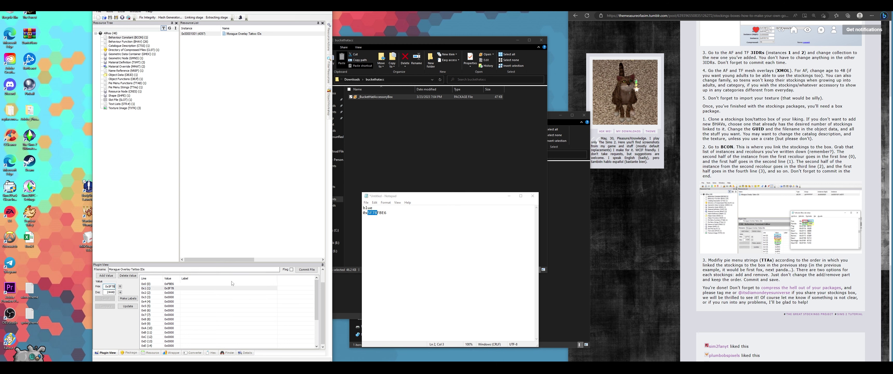
{"action": "left_click_drag", "start_coordinate": [387, 212], "coordinate": [370, 213]}
{"action": "left_click", "coordinate": [307, 269]}
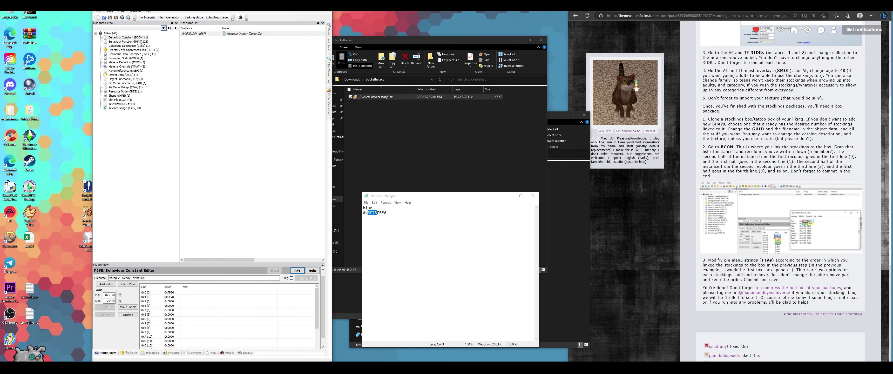
Step: In the Pie Menu Strings, change Acc to Plain in the first Add string and label it Blue
{"action": "left_click", "coordinate": [125, 87]}
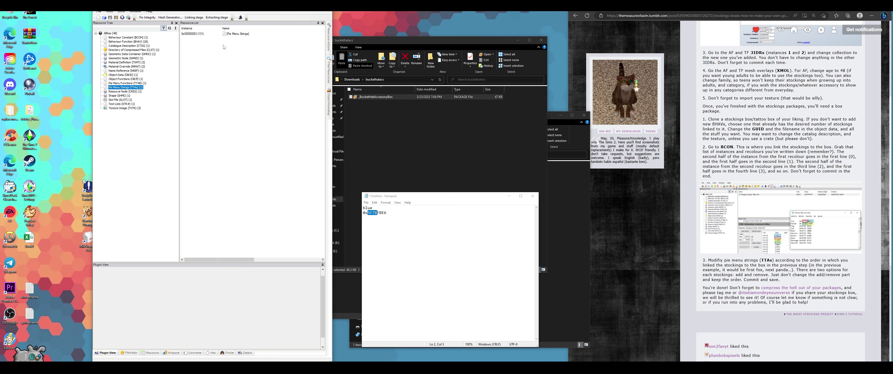
{"action": "left_click", "coordinate": [237, 34]}
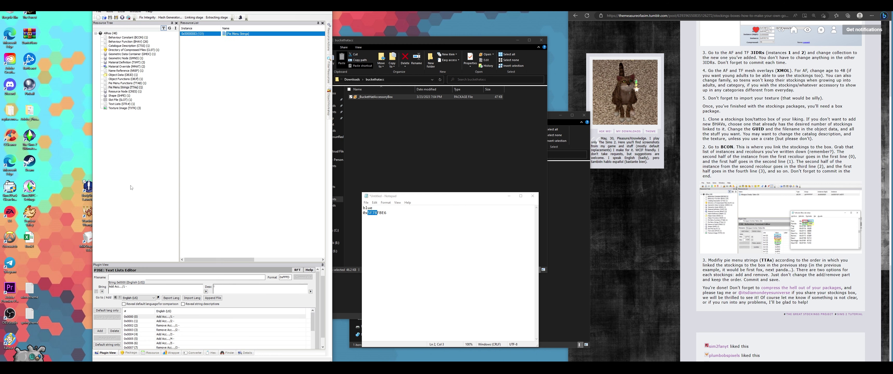
{"action": "left_click", "coordinate": [170, 317]}
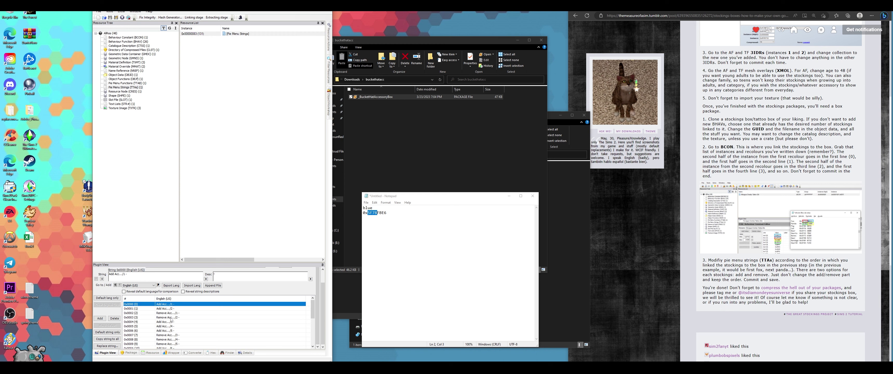
{"action": "left_click", "coordinate": [120, 274]}
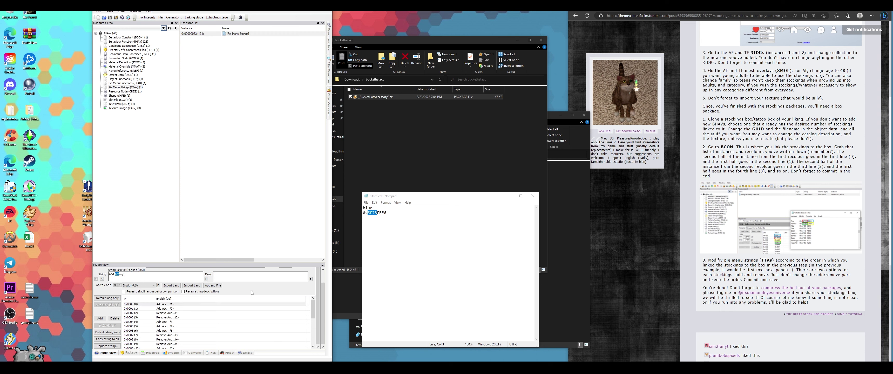
{"action": "type", "text": "Plain"}
Step: Change Acc to Plain in the first Remove string, label it Blue and commit the Pie Menu Strings
{"action": "left_click", "coordinate": [183, 314]}
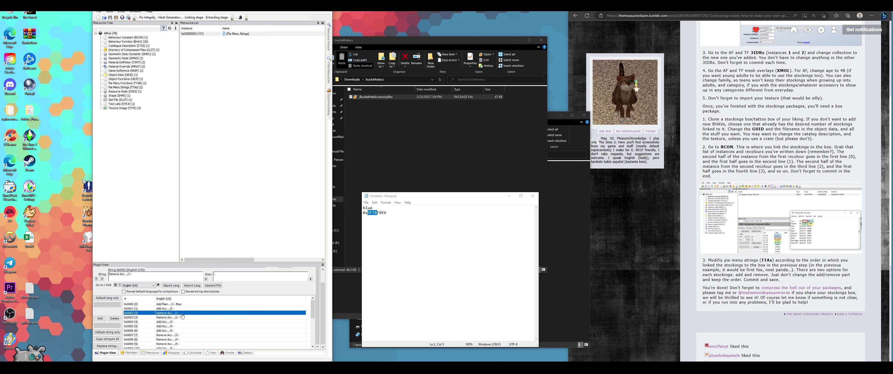
{"action": "left_click_drag", "start_coordinate": [110, 274], "coordinate": [132, 278]}
{"action": "left_click", "coordinate": [123, 274]}
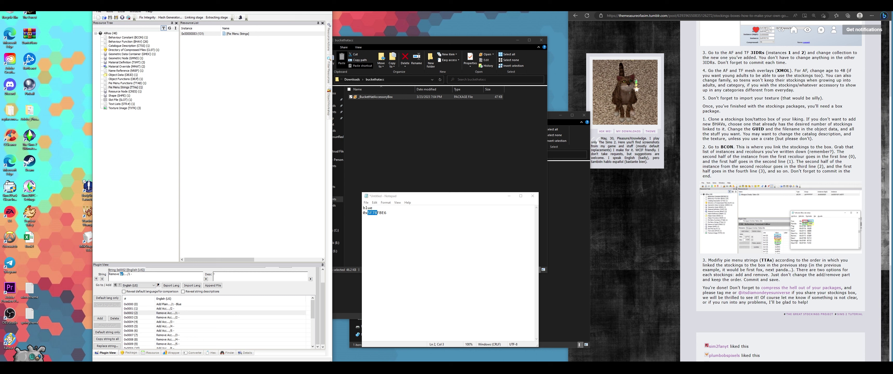
{"action": "key", "text": "Delete"}
{"action": "key", "text": "Delete"}
{"action": "type", "text": "Plain"}
{"action": "left_click", "coordinate": [307, 258]}
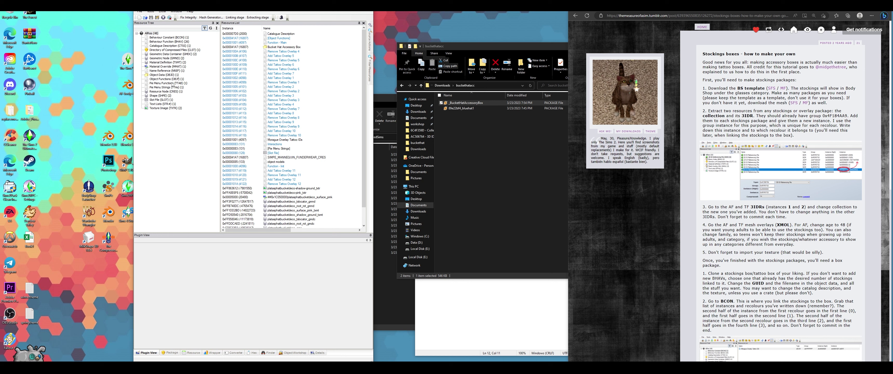
Step: In the pie menu functions, enable toddlers and children for the Add Plain Blue interaction, then commit and save the package
{"action": "left_click", "coordinate": [172, 84]}
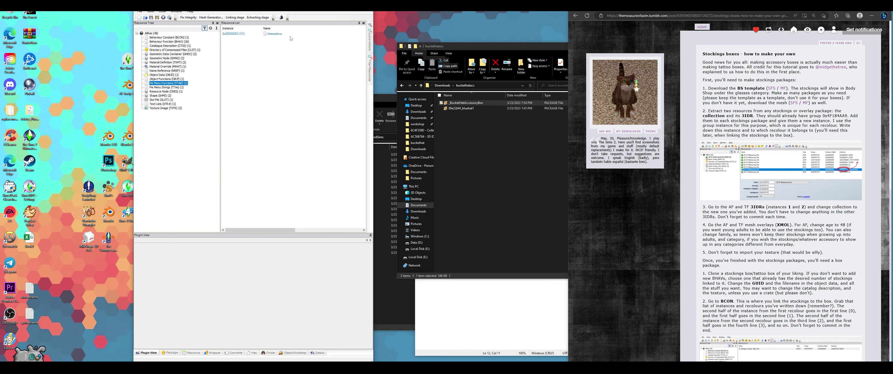
{"action": "left_click", "coordinate": [283, 34]}
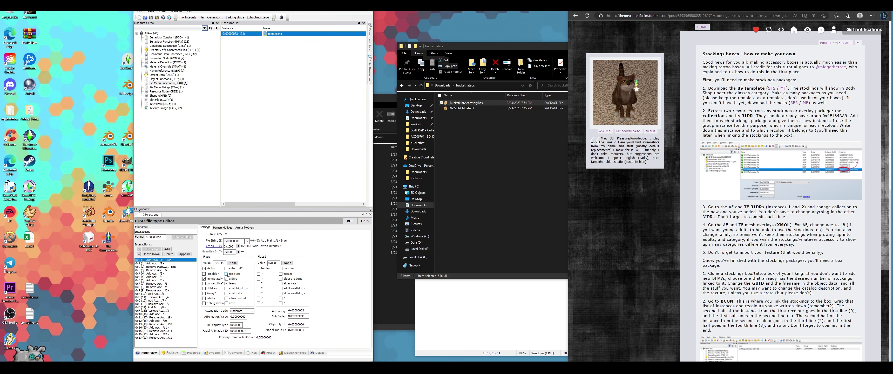
{"action": "left_click", "coordinate": [227, 274]}
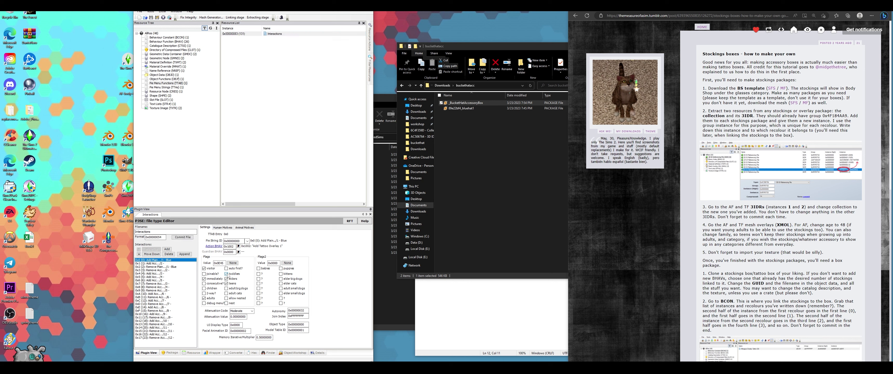
{"action": "left_click", "coordinate": [205, 288]}
{"action": "left_click", "coordinate": [189, 238]}
{"action": "key", "text": "ctrl+s"}
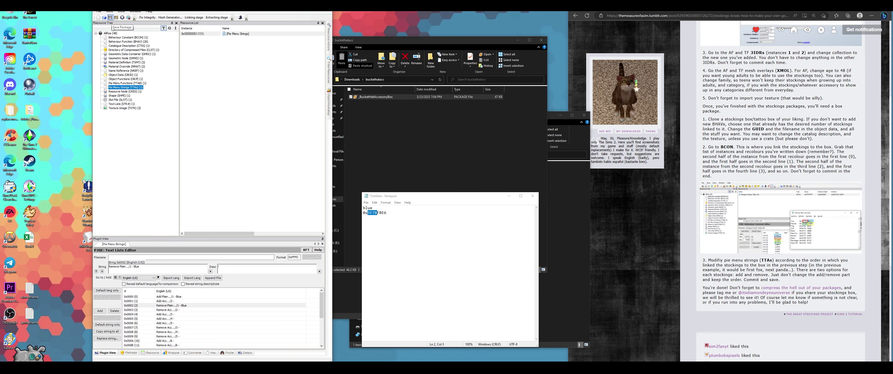
Step: Save the bucket hat accessory box package, list all its resources and widen the editor window
{"action": "left_click", "coordinate": [109, 18]}
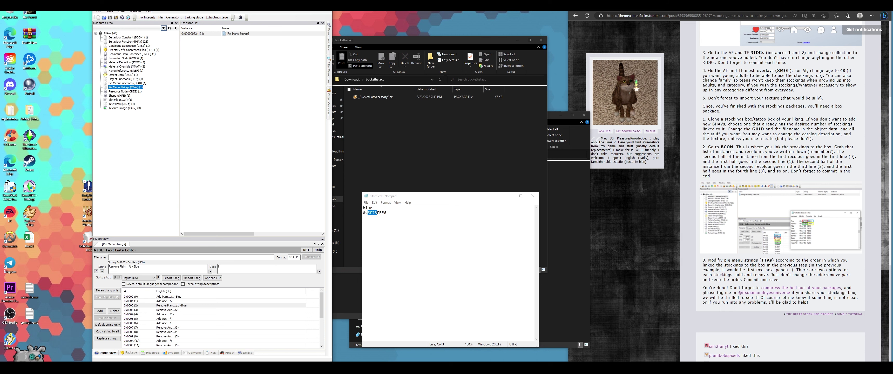
{"action": "left_click_drag", "start_coordinate": [188, 12], "coordinate": [237, 13]}
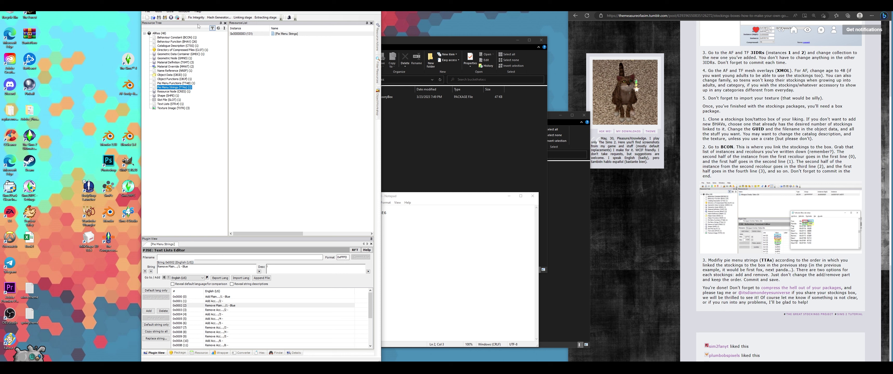
{"action": "left_click", "coordinate": [161, 34]}
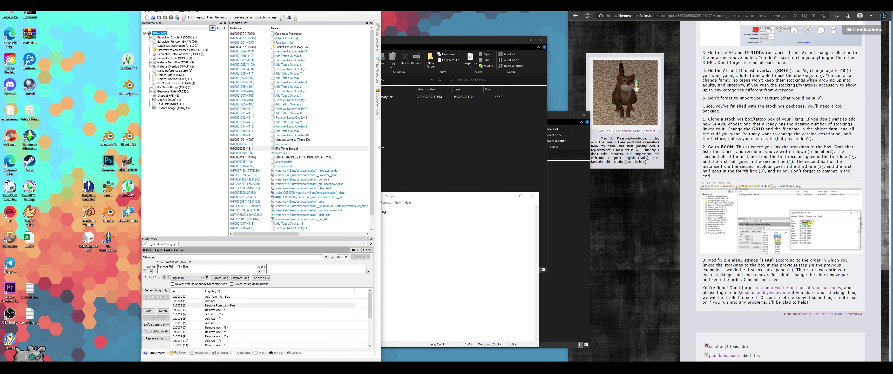
{"action": "mouse_move", "coordinate": [381, 147]}
{"action": "left_mouse_down"}
{"action": "mouse_move", "coordinate": [402, 151]}
{"action": "mouse_move", "coordinate": [394, 152]}
{"action": "left_mouse_up"}
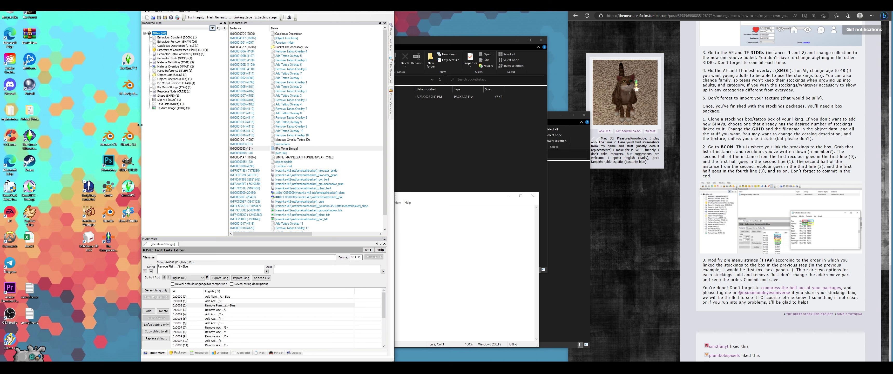
Step: Open the platasp_hatbucketdeco package from the bucket hat deco folder in Downloads
{"action": "left_click_drag", "start_coordinate": [140, 125], "coordinate": [119, 125]}
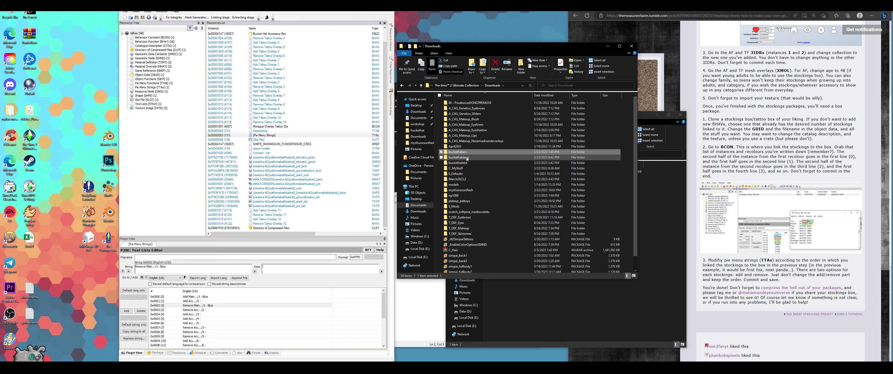
{"action": "double_click", "coordinate": [467, 159]}
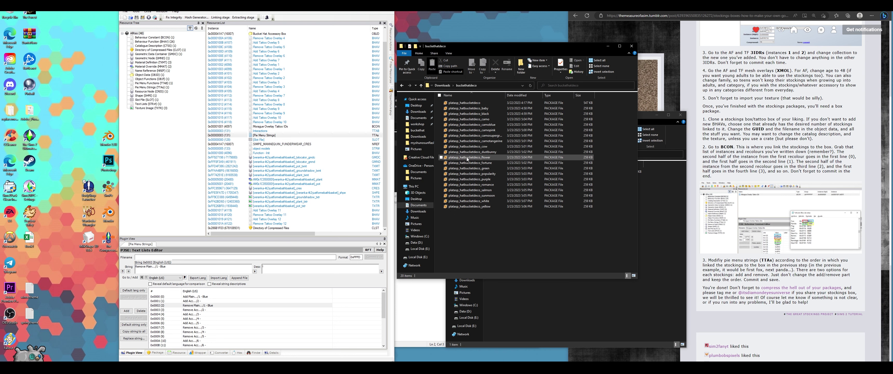
{"action": "double_click", "coordinate": [489, 102]}
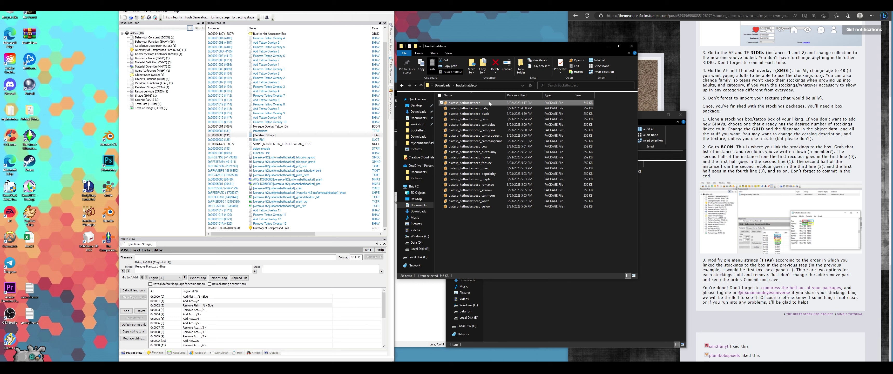
Step: Extract all the deco hat's mesh, material and texture resources into the buckethat folder under workshop requests
{"action": "left_click", "coordinate": [414, 135]}
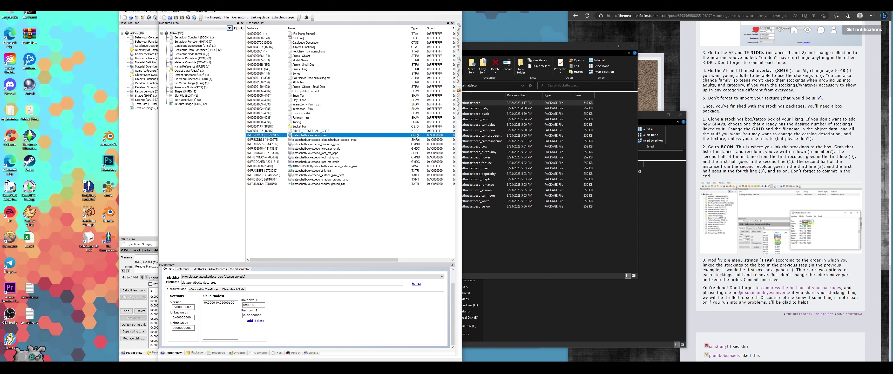
{"action": "left_click", "coordinate": [416, 184], "text": "shift"}
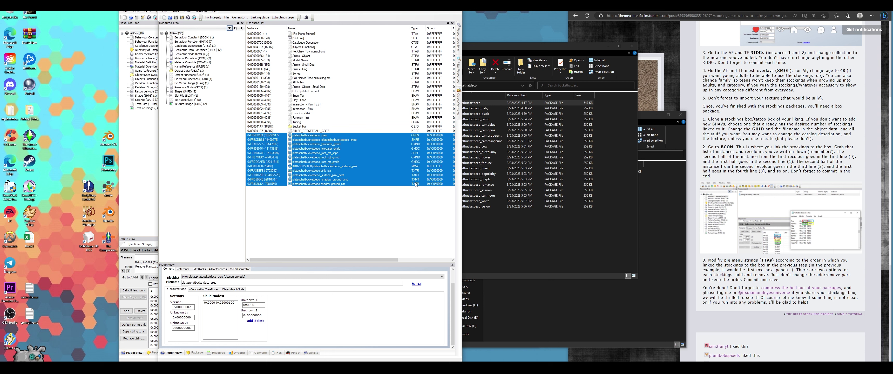
{"action": "right_click", "coordinate": [406, 159]}
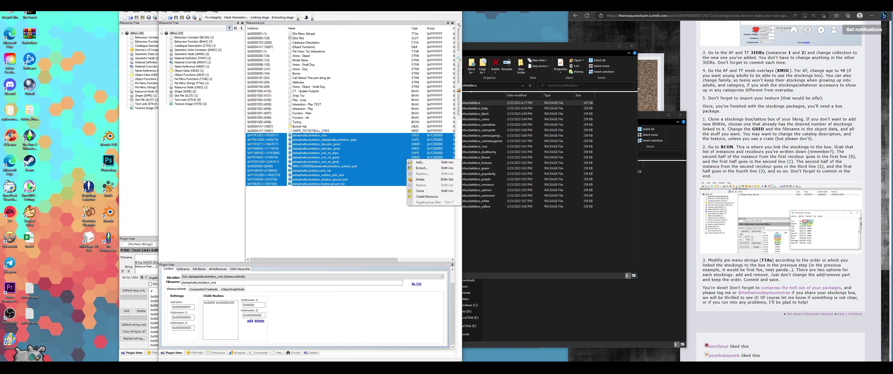
{"action": "left_click", "coordinate": [417, 168]}
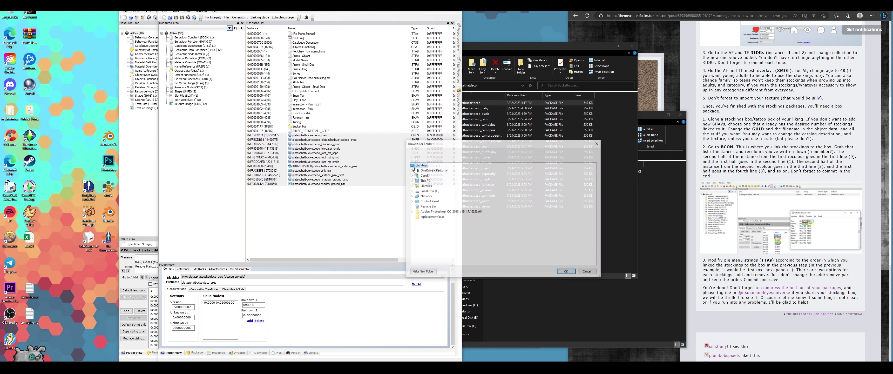
{"action": "left_click", "coordinate": [411, 188]}
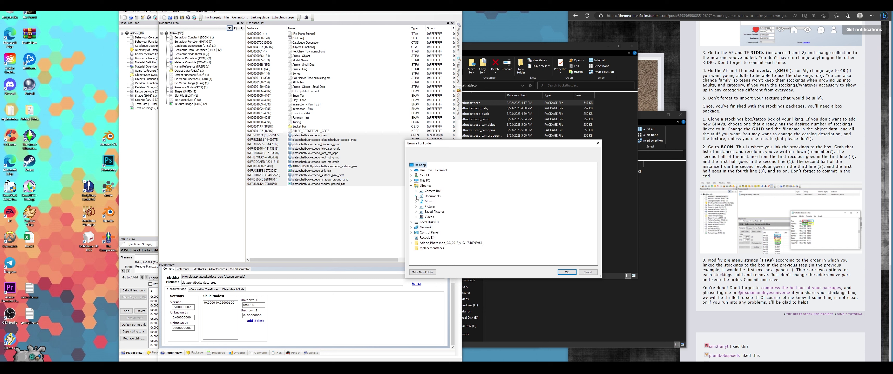
{"action": "key", "text": "Return"}
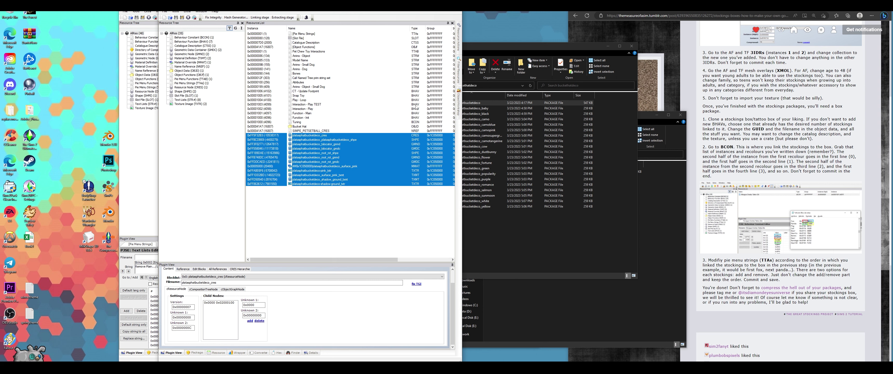
Step: Copy the Model Name string ##0x1C050000!platasphatbucketdeco from the deco hat package into the Notepad notes, and return to the box package
{"action": "left_click", "coordinate": [271, 28]}
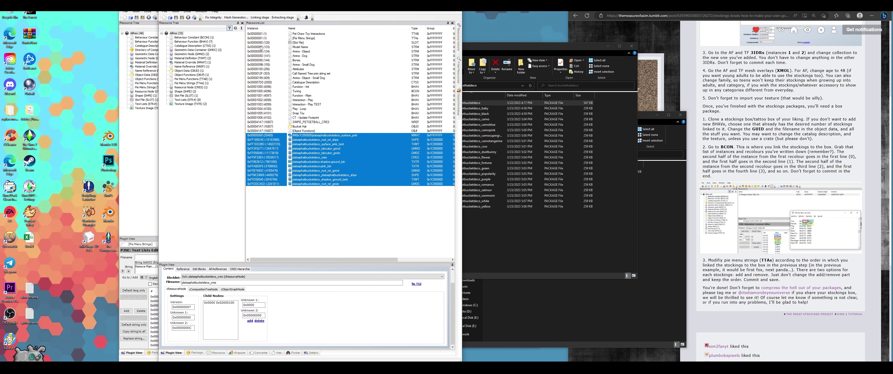
{"action": "left_click", "coordinate": [302, 48]}
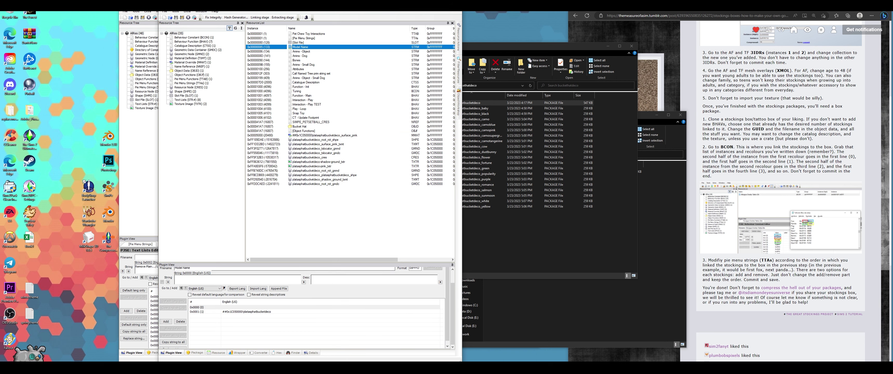
{"action": "key", "text": "alt+Tab"}
{"action": "left_click_drag", "start_coordinate": [426, 197], "coordinate": [543, 206]}
{"action": "left_click", "coordinate": [256, 313]}
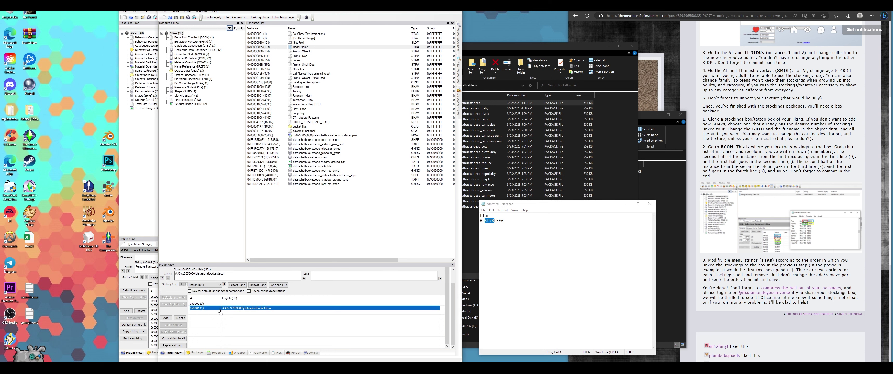
{"action": "left_click", "coordinate": [234, 275]}
{"action": "double_click", "coordinate": [241, 275]}
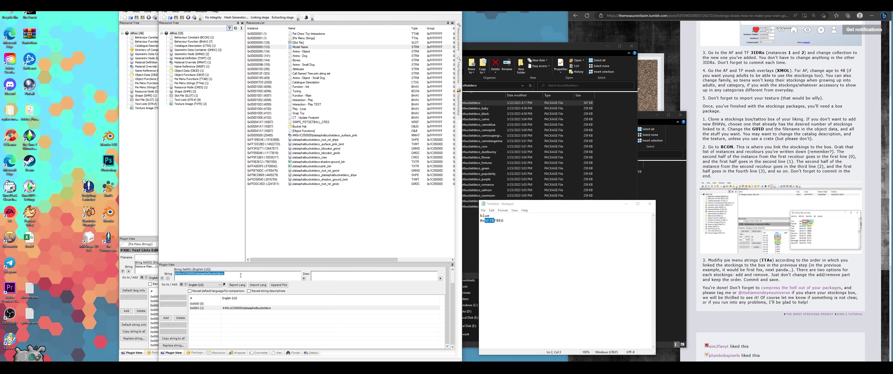
{"action": "left_click", "coordinate": [251, 272]}
{"action": "double_click", "coordinate": [247, 276]}
{"action": "key", "text": "ctrl+c"}
{"action": "left_click", "coordinate": [510, 237]}
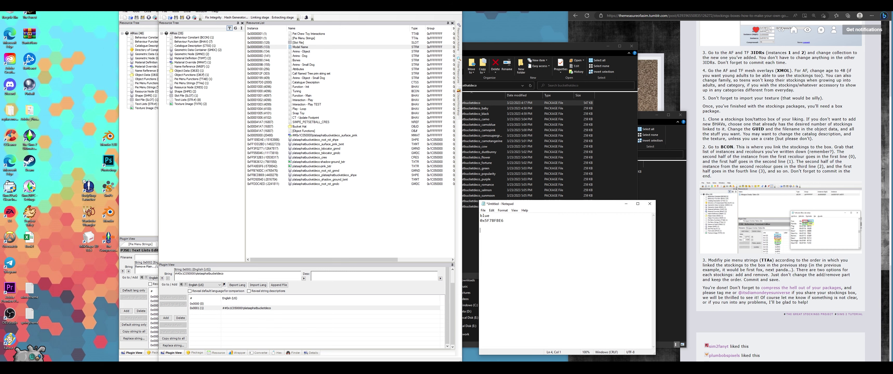
{"action": "key", "text": "ctrl+v"}
{"action": "left_click", "coordinate": [433, 6]}
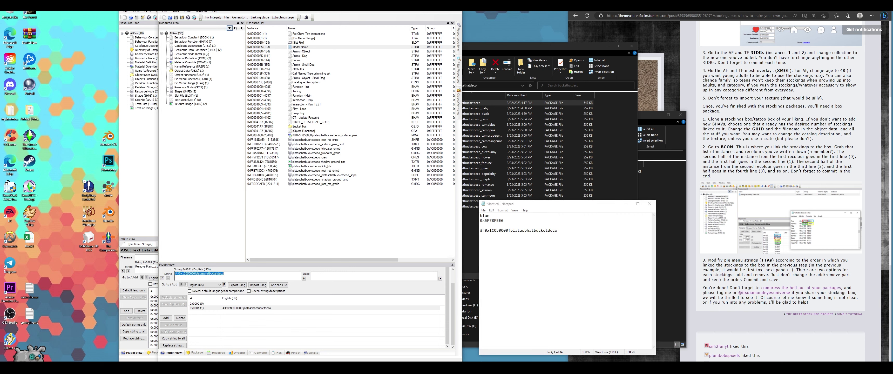
Step: Delete the template box's mesh, material, shape, resource node and texture resources from the accessory box package and save it
{"action": "left_click", "coordinate": [301, 157]}
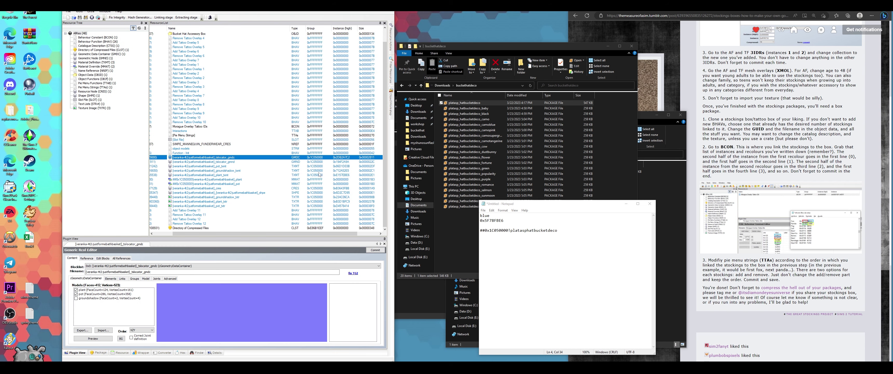
{"action": "left_click", "coordinate": [299, 162], "text": "ctrl"}
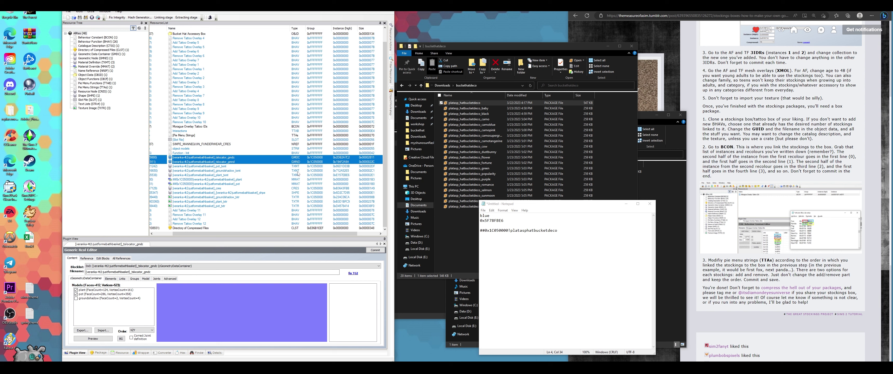
{"action": "left_click", "coordinate": [298, 166], "text": "ctrl"}
{"action": "left_click", "coordinate": [298, 170], "text": "ctrl"}
{"action": "left_click", "coordinate": [300, 175], "text": "ctrl"}
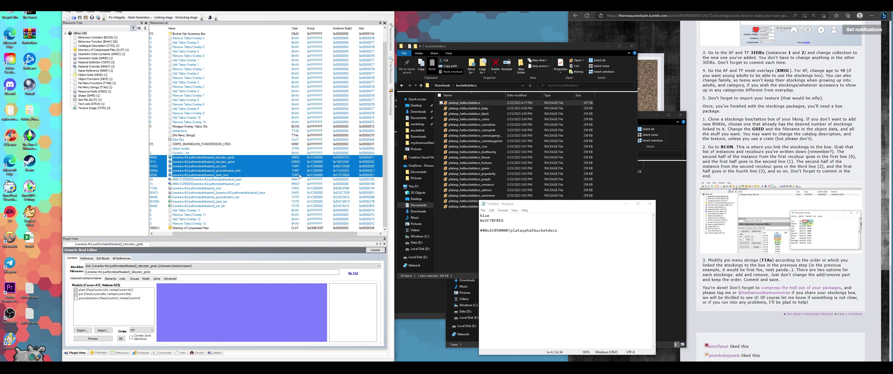
{"action": "left_click", "coordinate": [300, 179], "text": "ctrl"}
{"action": "left_click", "coordinate": [300, 184], "text": "ctrl"}
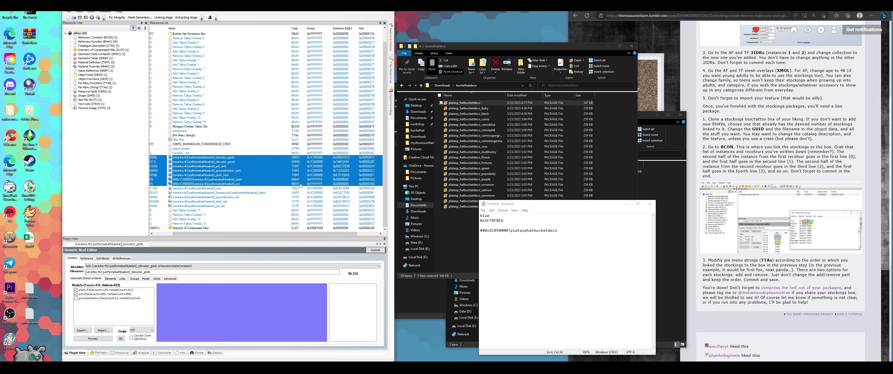
{"action": "left_click", "coordinate": [300, 188], "text": "ctrl"}
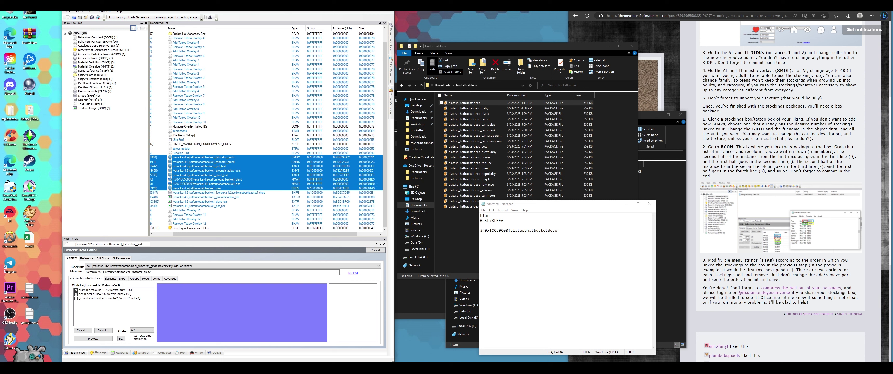
{"action": "left_click", "coordinate": [299, 193], "text": "ctrl"}
{"action": "left_click", "coordinate": [298, 197], "text": "ctrl"}
{"action": "left_click", "coordinate": [300, 201], "text": "ctrl"}
{"action": "left_click", "coordinate": [300, 206], "text": "ctrl"}
{"action": "key", "text": "Delete"}
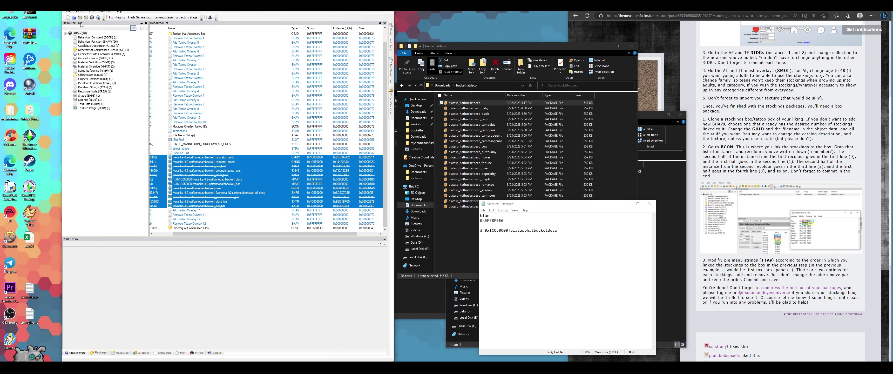
{"action": "left_click", "coordinate": [79, 18]}
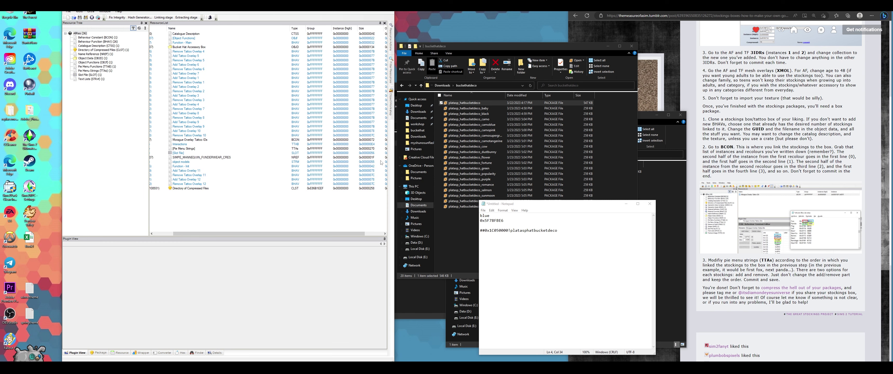
Step: Add the extracted bucket hat deco resources from the buckethat folder to the accessory box package
{"action": "right_click", "coordinate": [215, 205]}
{"action": "left_click", "coordinate": [222, 212]}
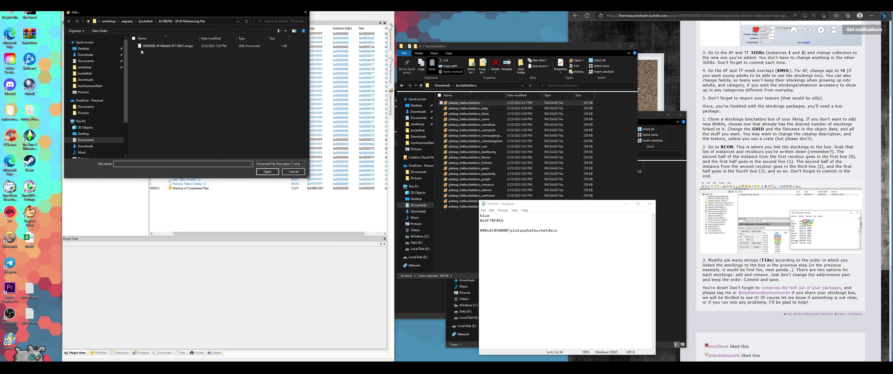
{"action": "left_click", "coordinate": [144, 22]}
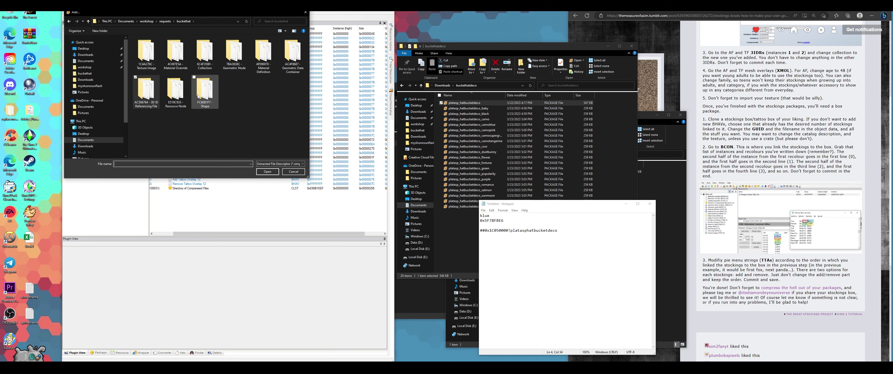
{"action": "left_click_drag", "start_coordinate": [131, 48], "coordinate": [185, 64]}
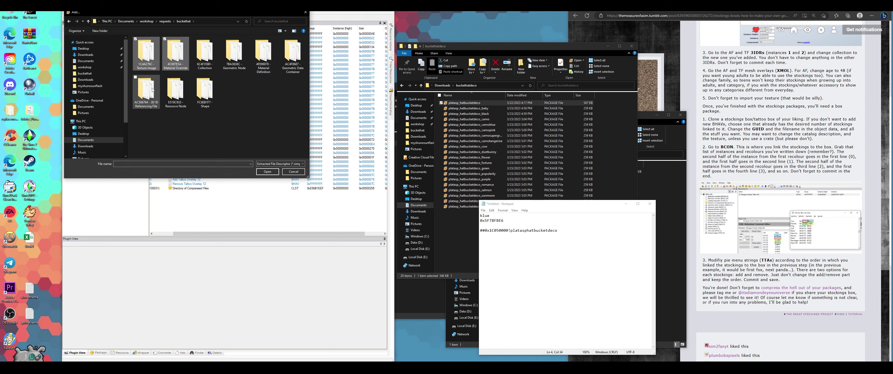
{"action": "left_click", "coordinate": [176, 91], "text": "ctrl"}
{"action": "left_click", "coordinate": [205, 91], "text": "ctrl"}
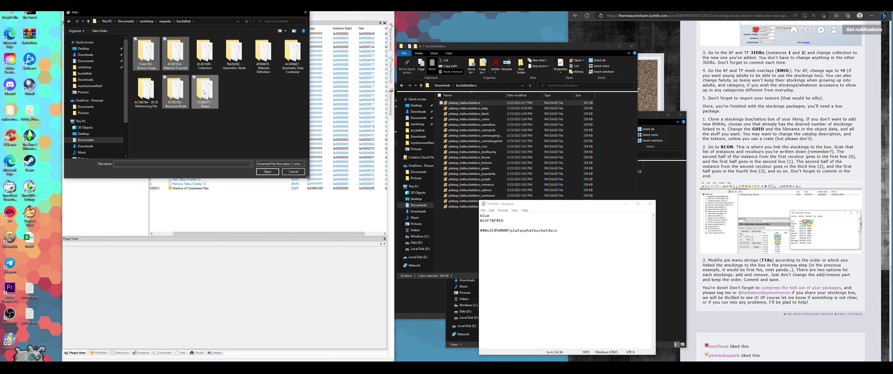
{"action": "key", "text": "Escape"}
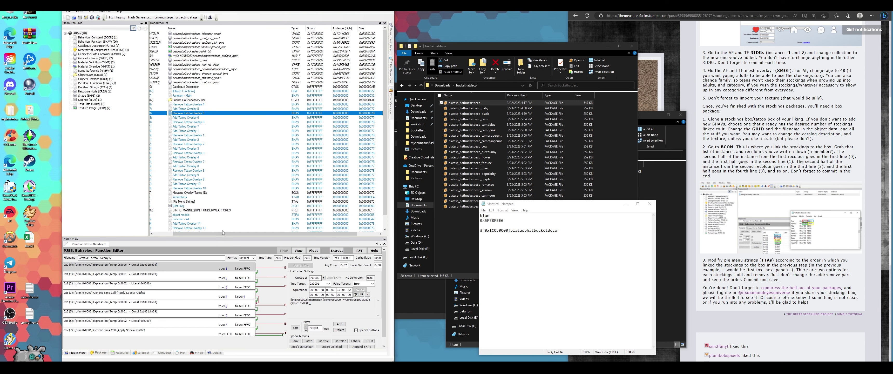
Step: Replace the model string in the object models text list with ##0x1C050000!platasphatbucketdeco from the notes and commit it
{"action": "left_click_drag", "start_coordinate": [223, 232], "coordinate": [205, 233]}
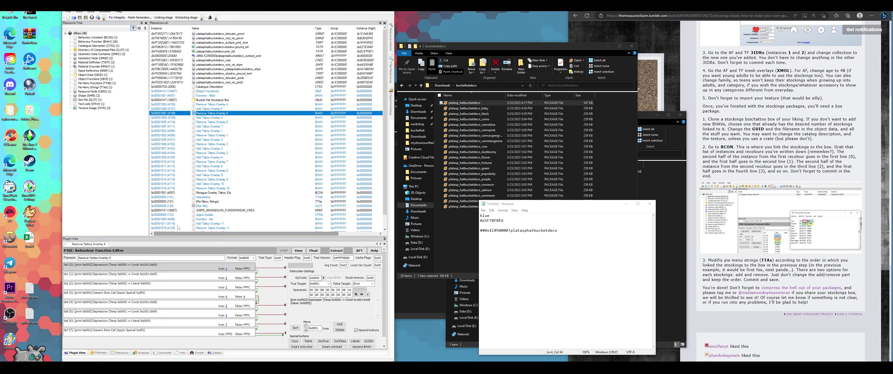
{"action": "left_click", "coordinate": [169, 29]}
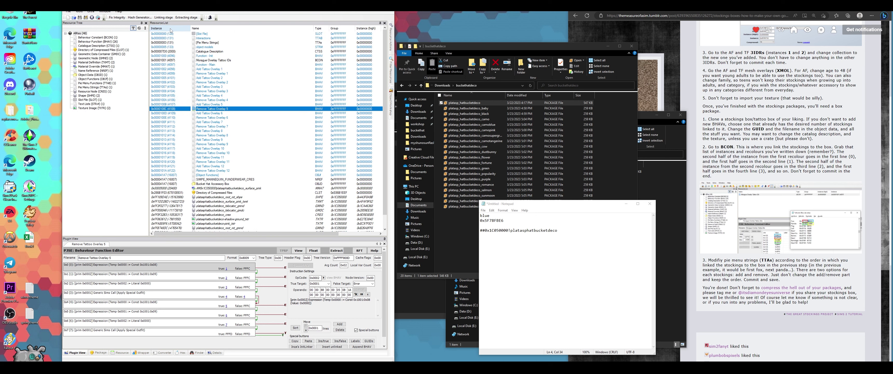
{"action": "left_click", "coordinate": [166, 47]}
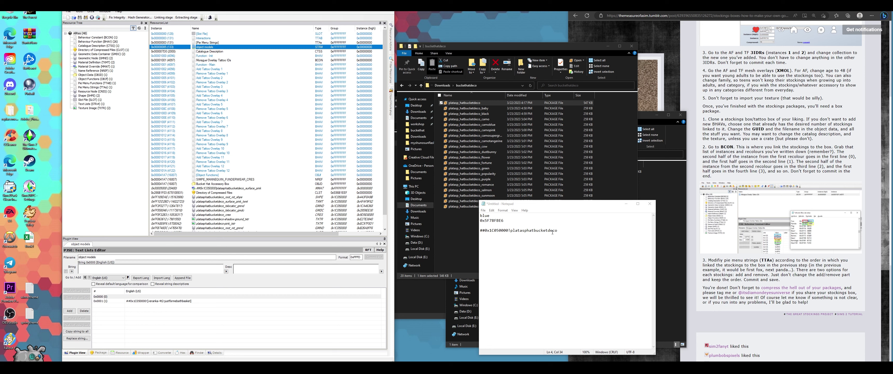
{"action": "left_click_drag", "start_coordinate": [558, 232], "coordinate": [483, 229]}
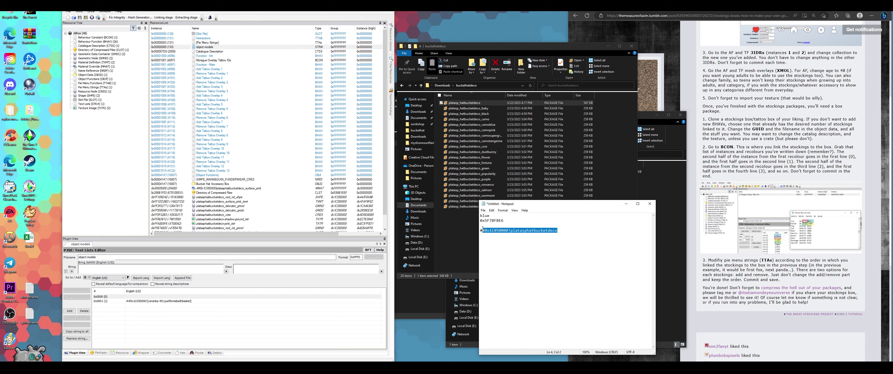
{"action": "right_click", "coordinate": [482, 228]}
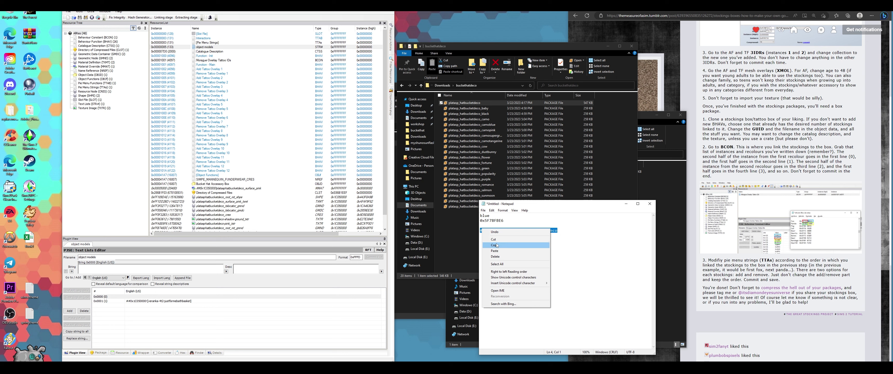
{"action": "left_click", "coordinate": [496, 242]}
{"action": "left_click", "coordinate": [173, 301]}
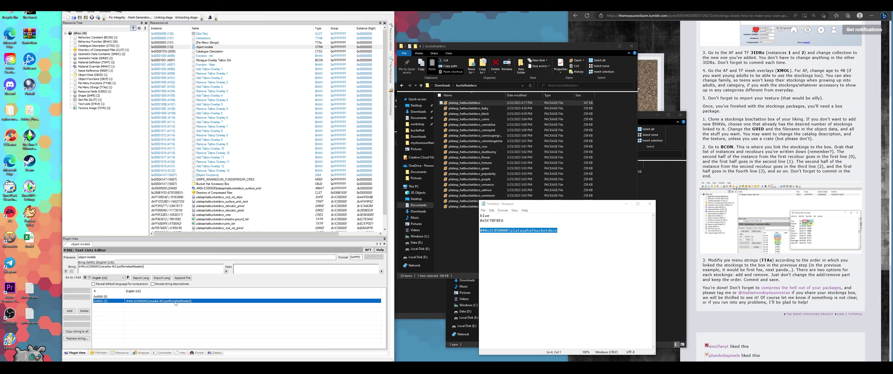
{"action": "left_click", "coordinate": [164, 270]}
{"action": "key", "text": "ctrl+v"}
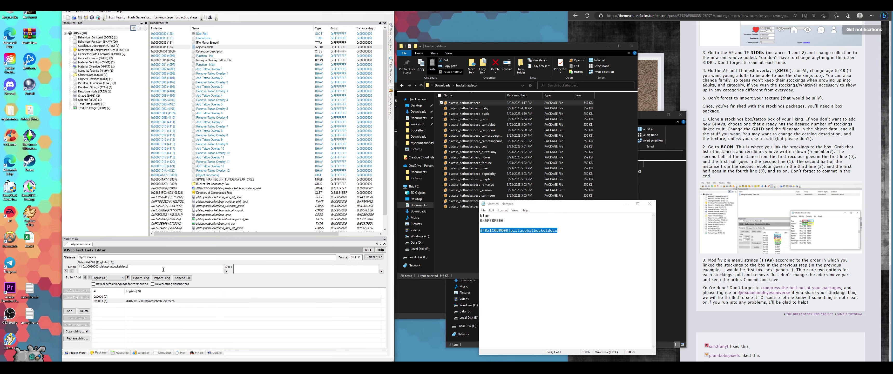
{"action": "left_click", "coordinate": [372, 257]}
Step: Review the Catalogue Description text of the accessory box package, and put the package editor out of the way
{"action": "left_click", "coordinate": [79, 46]}
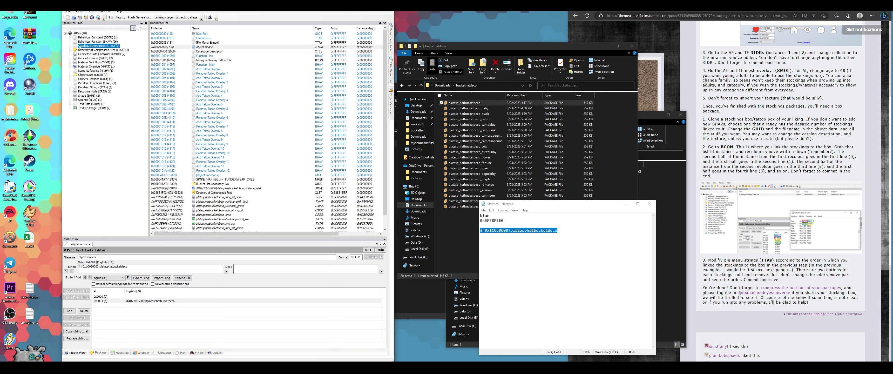
{"action": "left_click", "coordinate": [204, 34]}
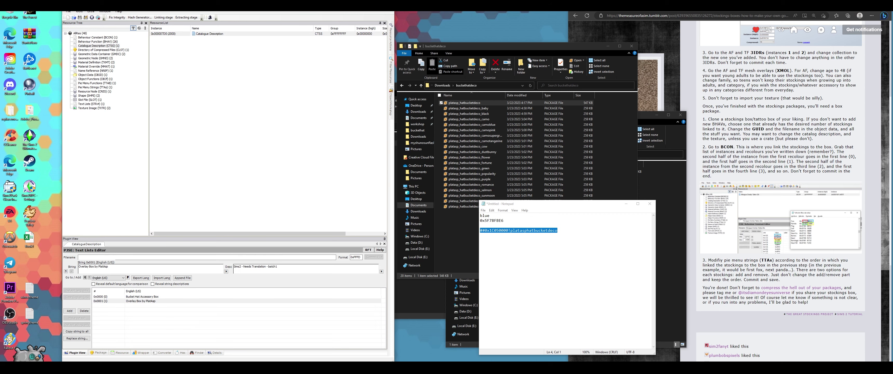
{"action": "left_click", "coordinate": [357, 5]}
Step: Move the bluehat1 package from the SavedSims folder into the buckethatacc folder in Downloads
{"action": "left_click", "coordinate": [442, 86]}
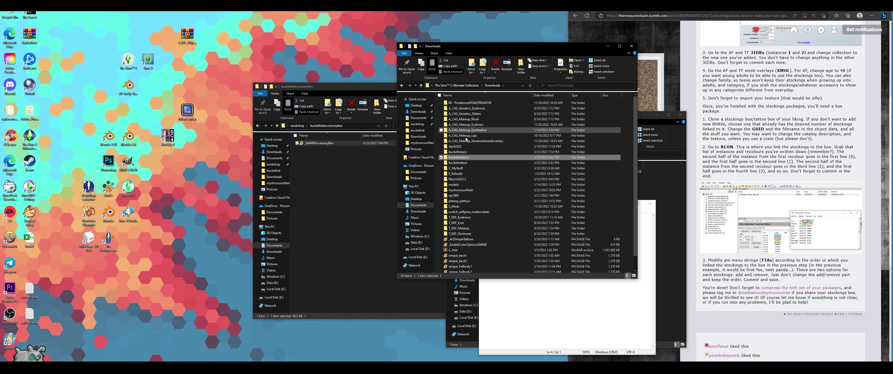
{"action": "key", "text": "Down"}
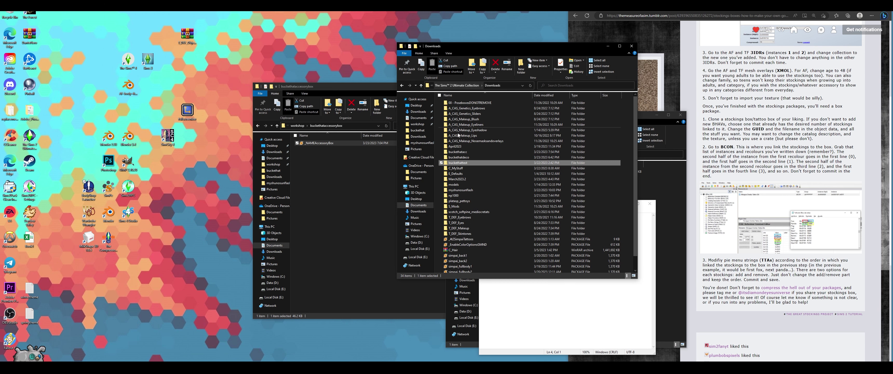
{"action": "double_click", "coordinate": [485, 152]}
{"action": "left_click", "coordinate": [647, 119]}
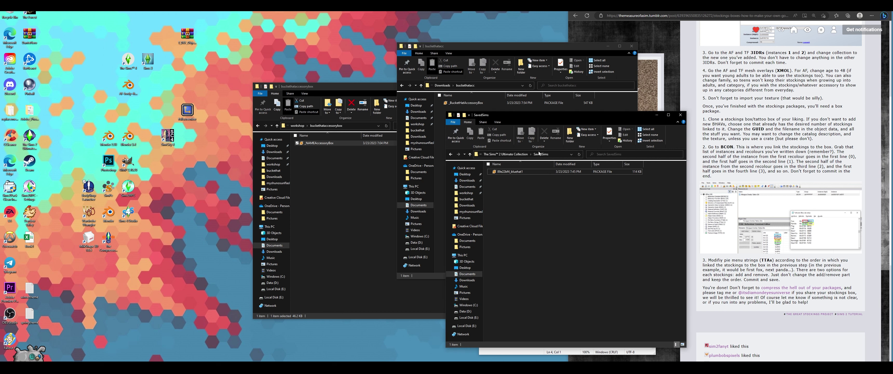
{"action": "left_click_drag", "start_coordinate": [648, 118], "coordinate": [680, 134]}
{"action": "left_click_drag", "start_coordinate": [542, 188], "coordinate": [467, 186]}
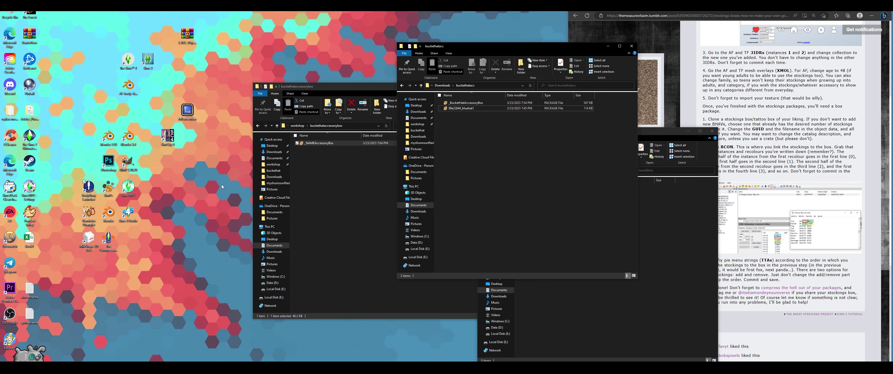
Step: Launch The Sims 2 and place the bucket hat accessory box from the buy catalogue on the grass in front of the purple backdrop
{"action": "double_click", "coordinate": [136, 195]}
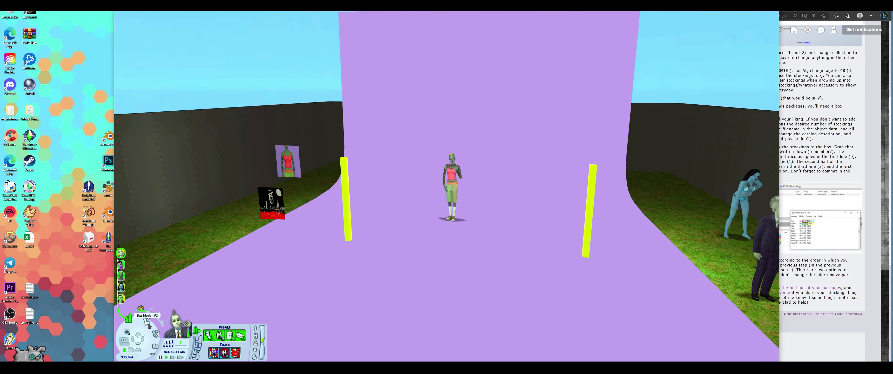
{"action": "key", "text": "Up"}
{"action": "key", "text": "Right"}
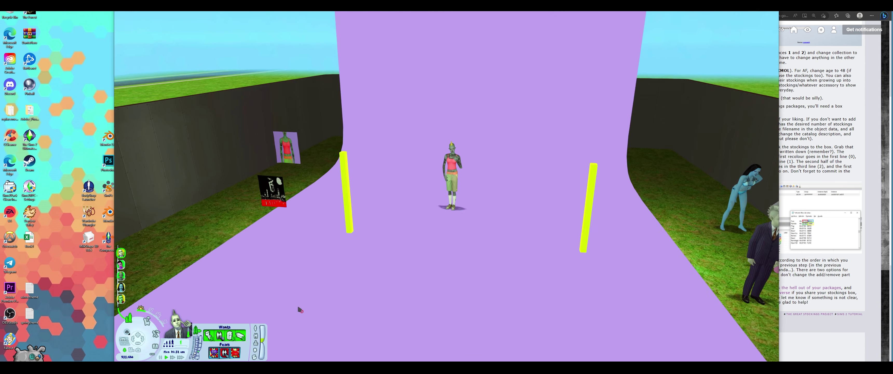
{"action": "key", "text": "Down"}
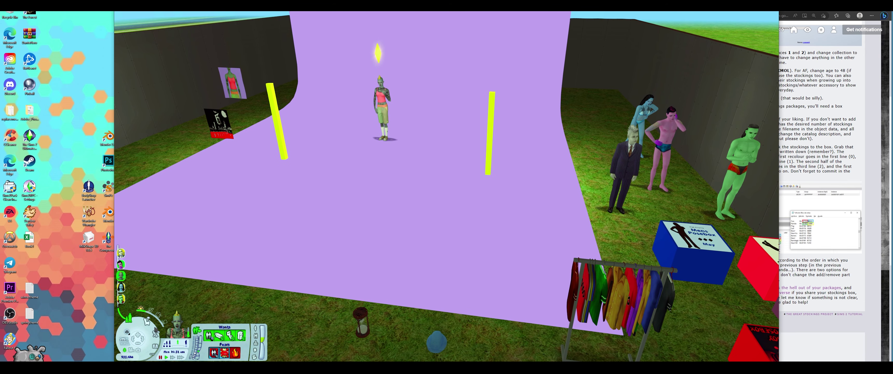
{"action": "left_click", "coordinate": [147, 321]}
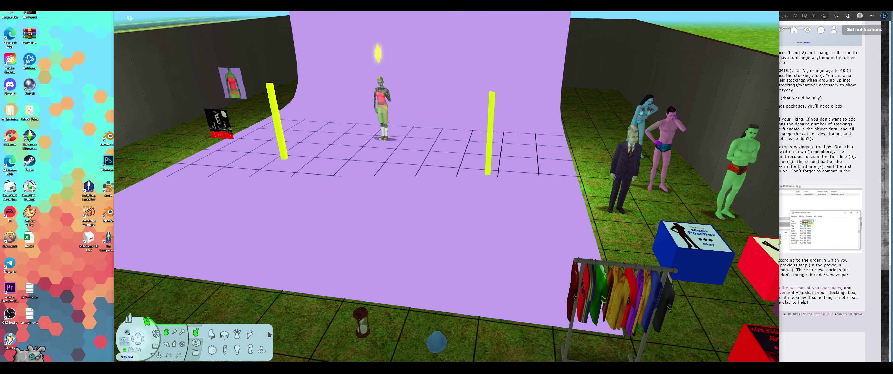
{"action": "left_click", "coordinate": [264, 354]}
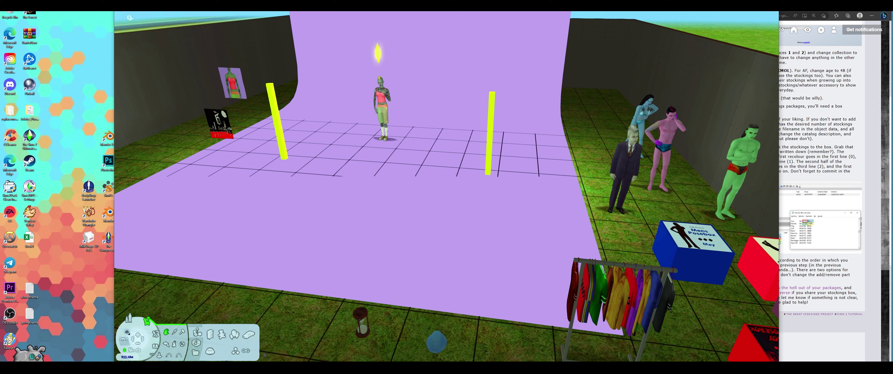
{"action": "left_click", "coordinate": [211, 334]}
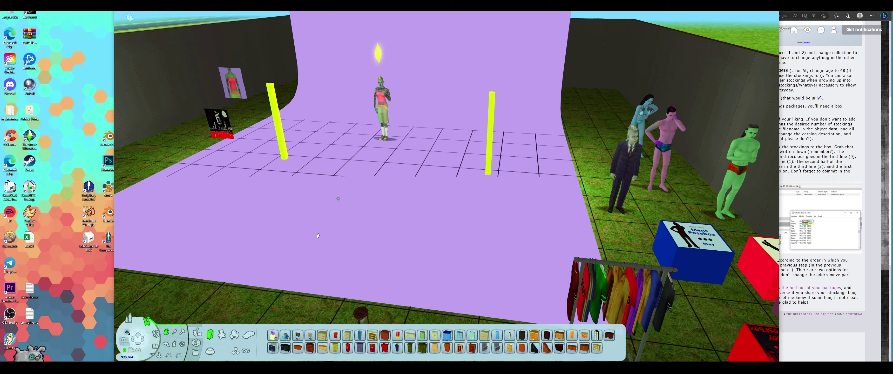
{"action": "left_click", "coordinate": [286, 335]}
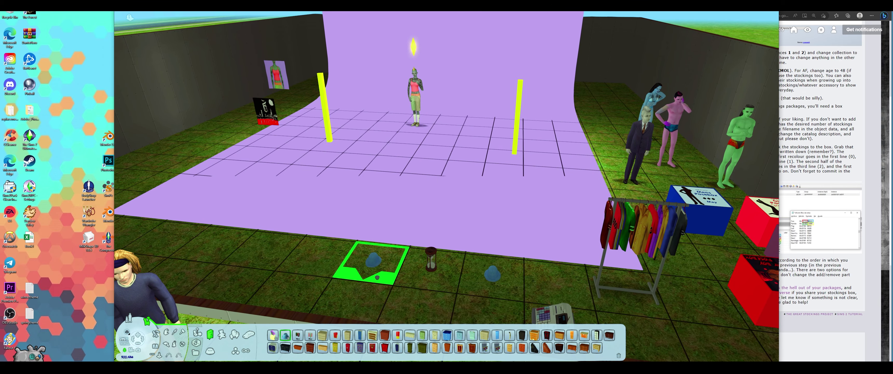
{"action": "left_click", "coordinate": [284, 337]}
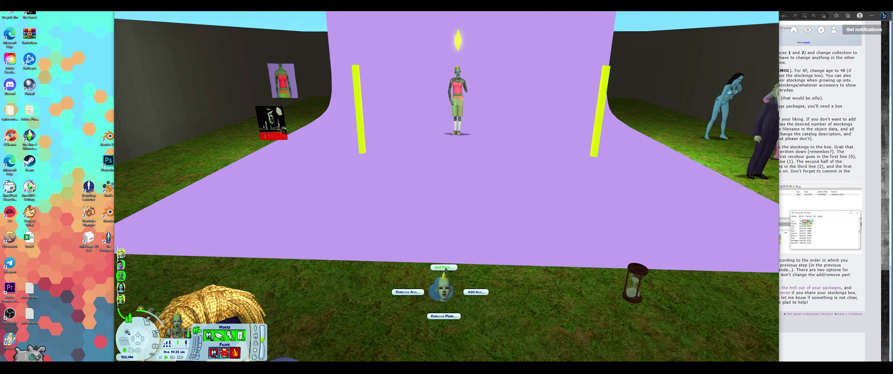
Step: Add the blue bucket hat to the tattooed Sim from the placed box and change the Sim's hair to the long yellow and green style
{"action": "left_click", "coordinate": [446, 269]}
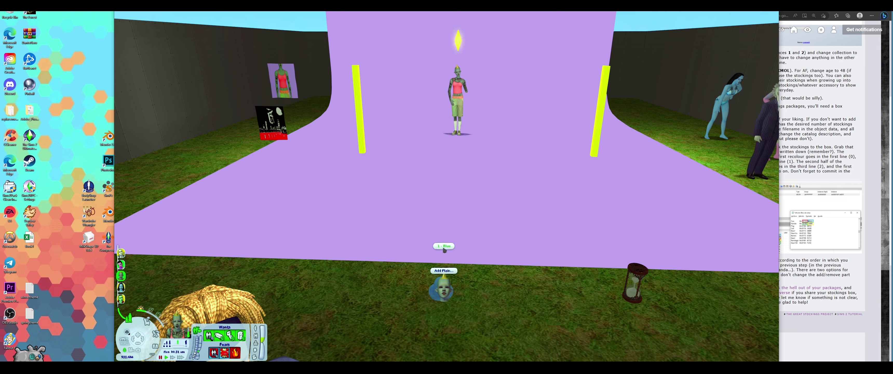
{"action": "scroll", "coordinate": [451, 170], "scroll_direction": "up", "scroll_amount": 5}
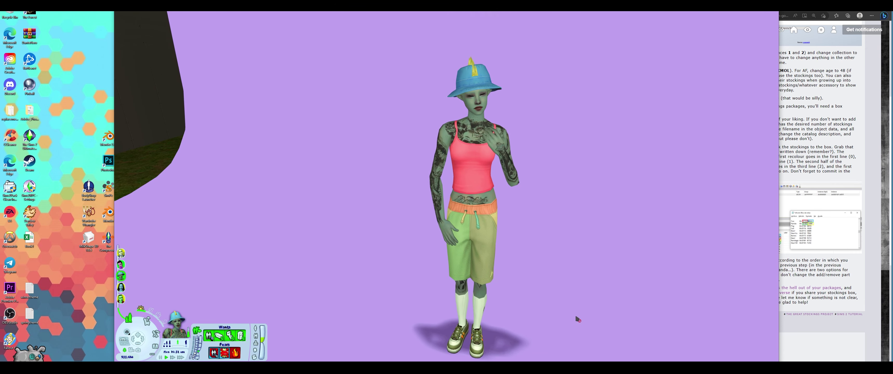
{"action": "left_click", "coordinate": [481, 126]}
{"action": "left_click", "coordinate": [499, 125]}
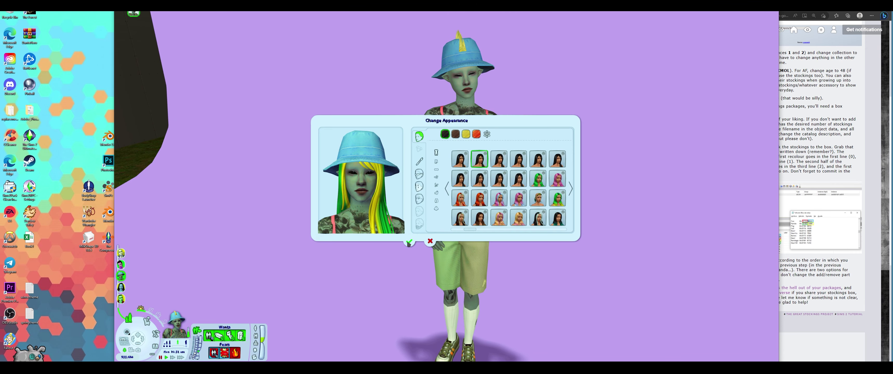
{"action": "left_click", "coordinate": [409, 242]}
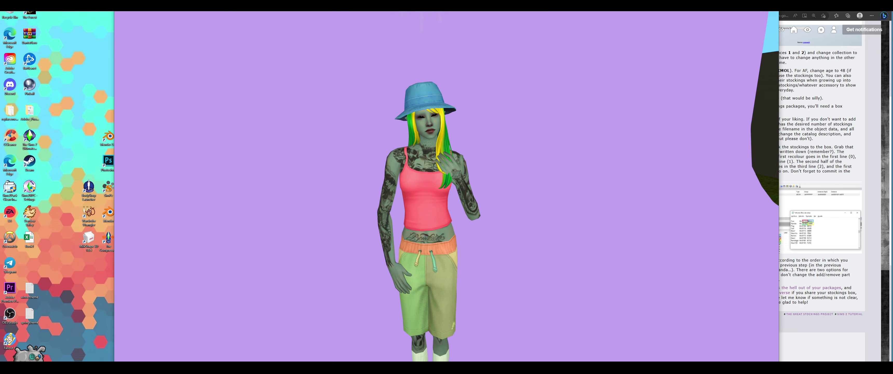
{"action": "scroll", "coordinate": [412, 188], "scroll_direction": "up", "scroll_amount": 4}
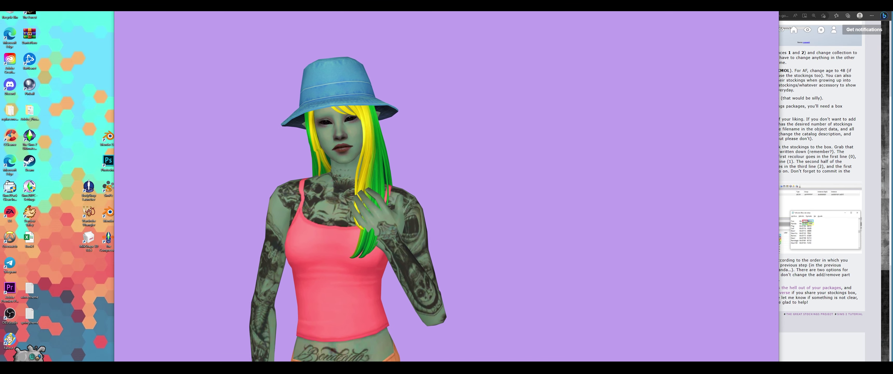
{"action": "scroll", "coordinate": [413, 187], "scroll_direction": "up", "scroll_amount": 2}
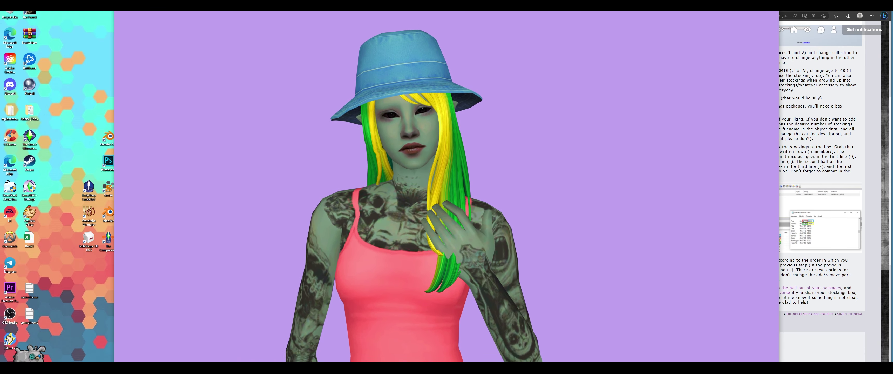
{"action": "scroll", "coordinate": [529, 260], "scroll_direction": "down", "scroll_amount": 5}
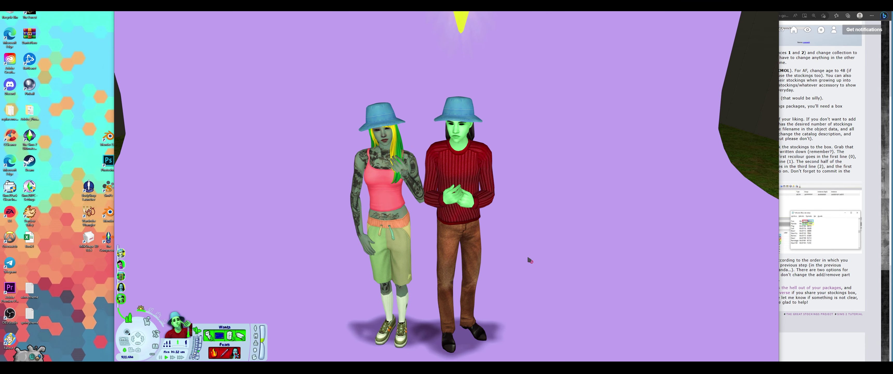